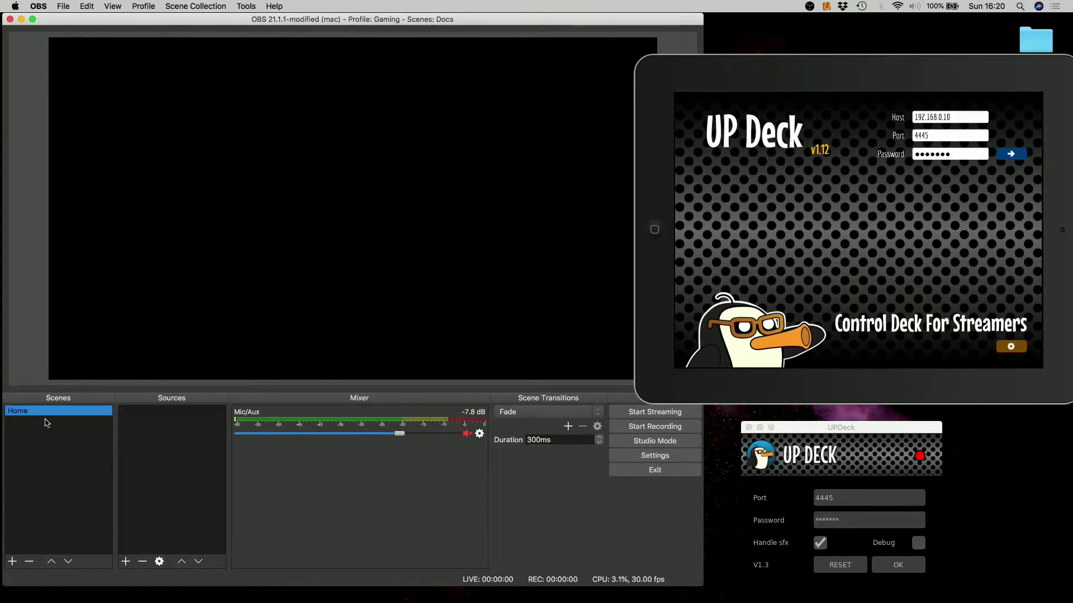
Add a Video Capture Device source named Camera to the Home scene, using the HD Pro Webcam C920 device.
click(126, 561)
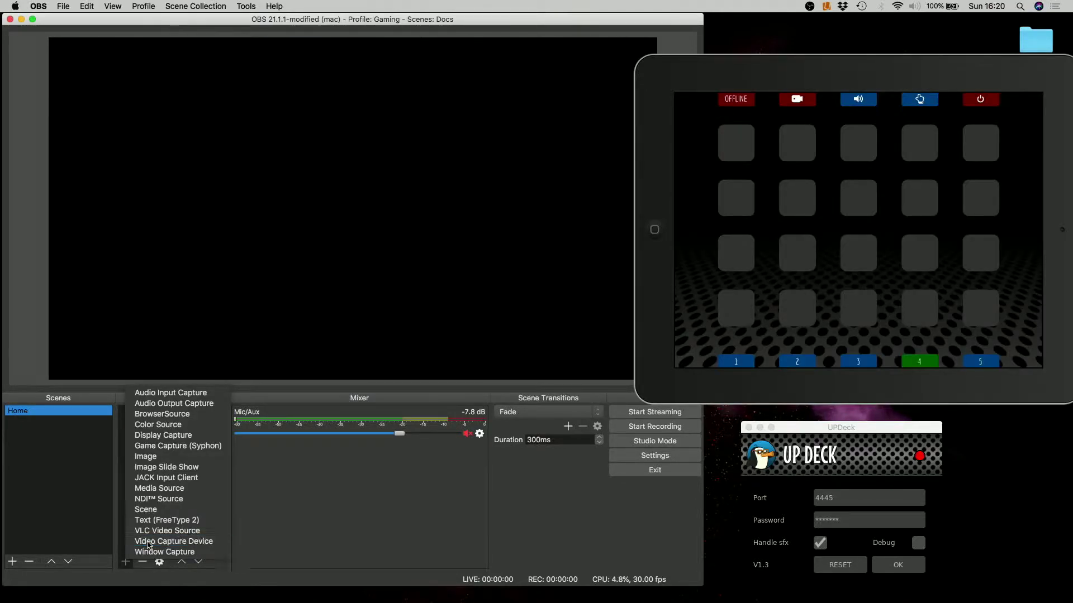
click(148, 543)
text(Ca)
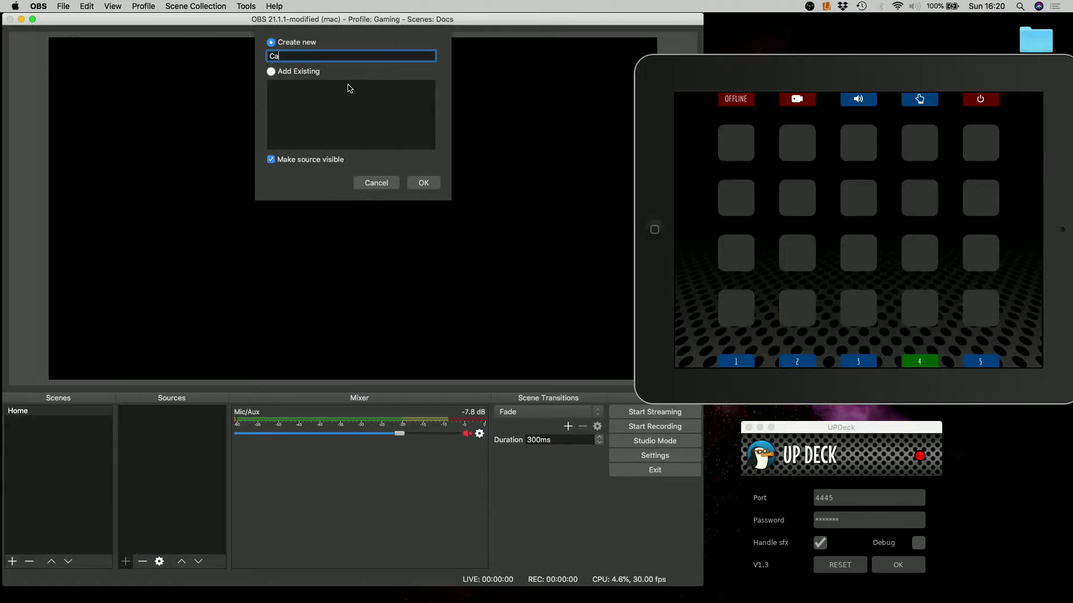
text(mera)
key(Return)
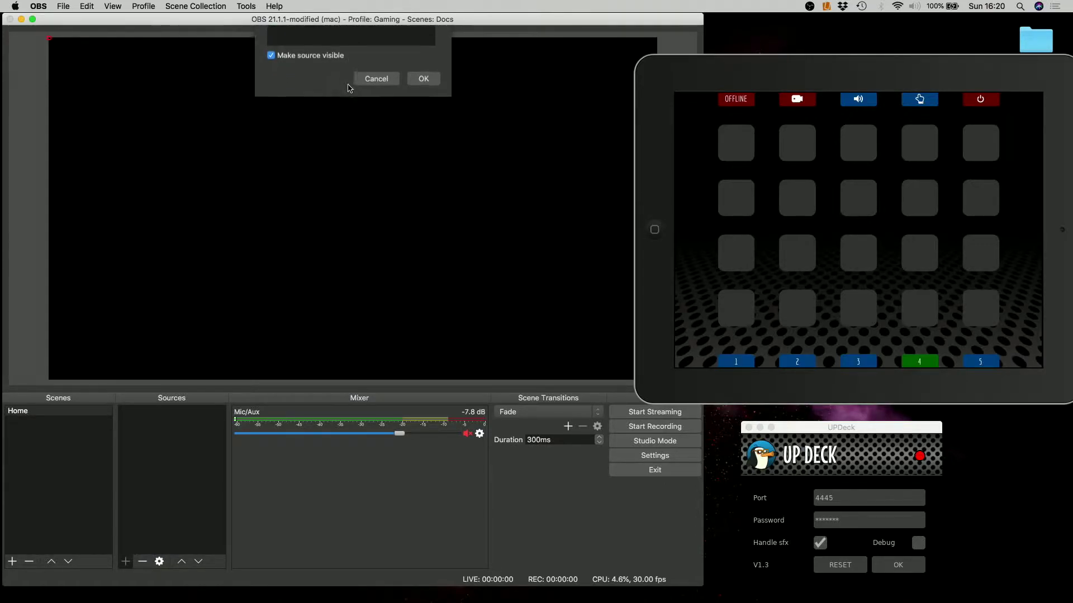
click(311, 351)
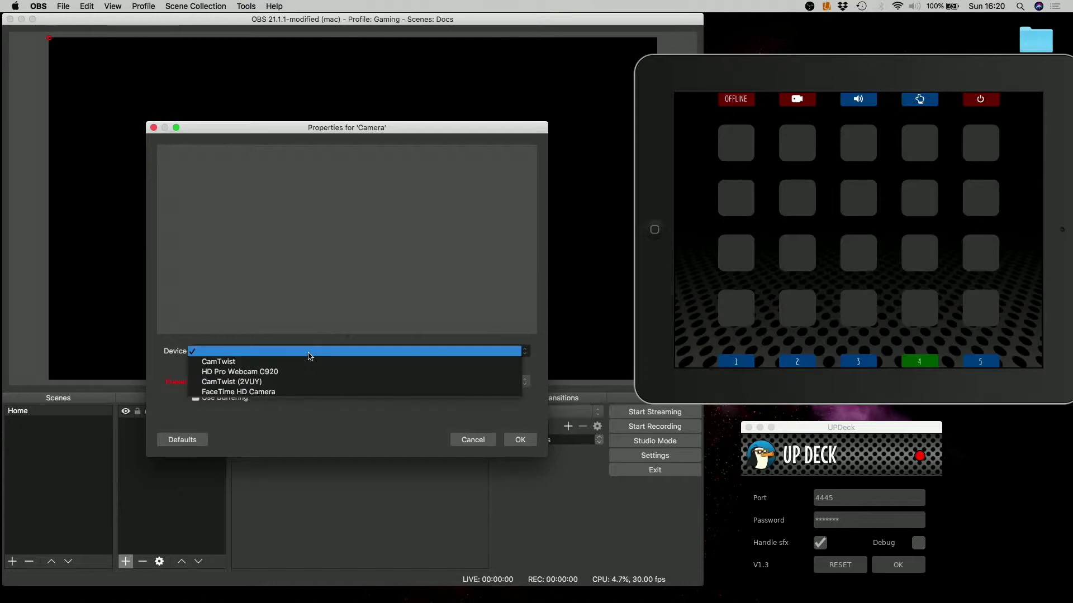
click(293, 374)
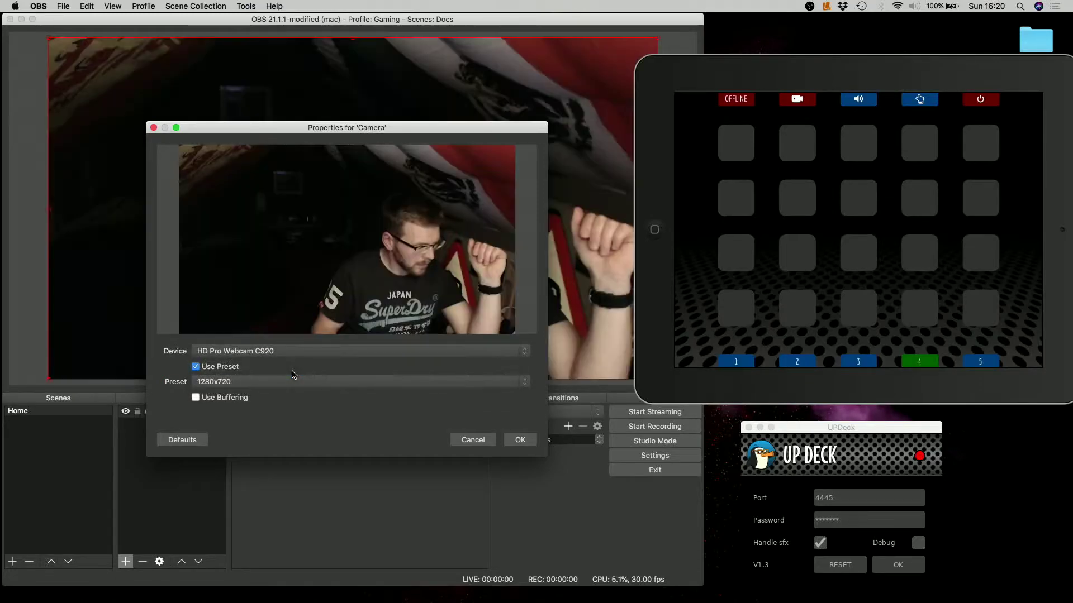
click(523, 439)
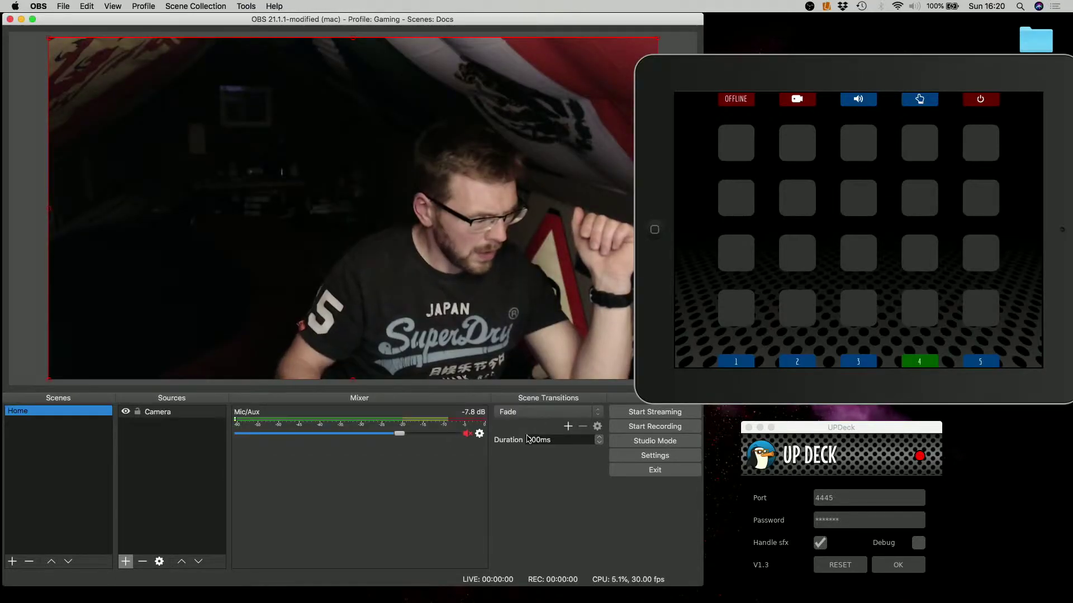
Open the Camera source's transform settings and set its bounding box type to Scale to outer bounds.
click(144, 412)
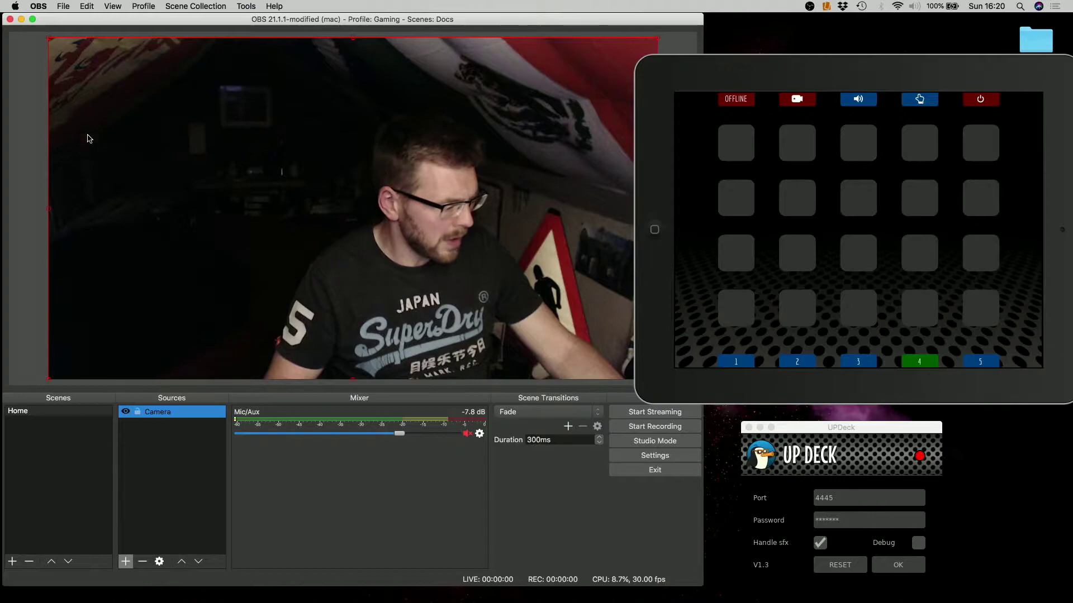
right_click(274, 197)
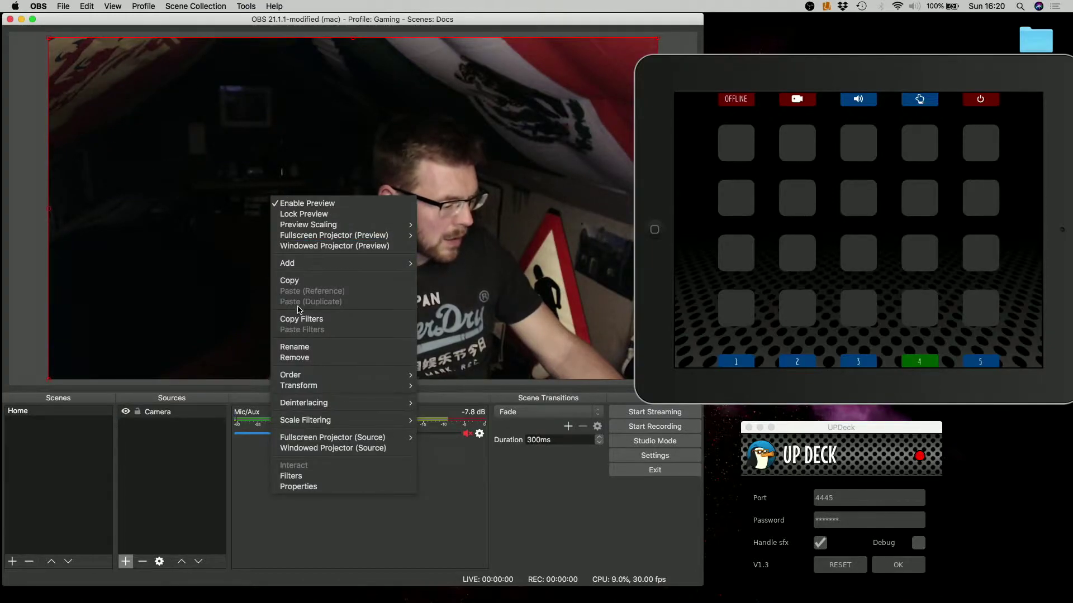
mouse_move(309, 390)
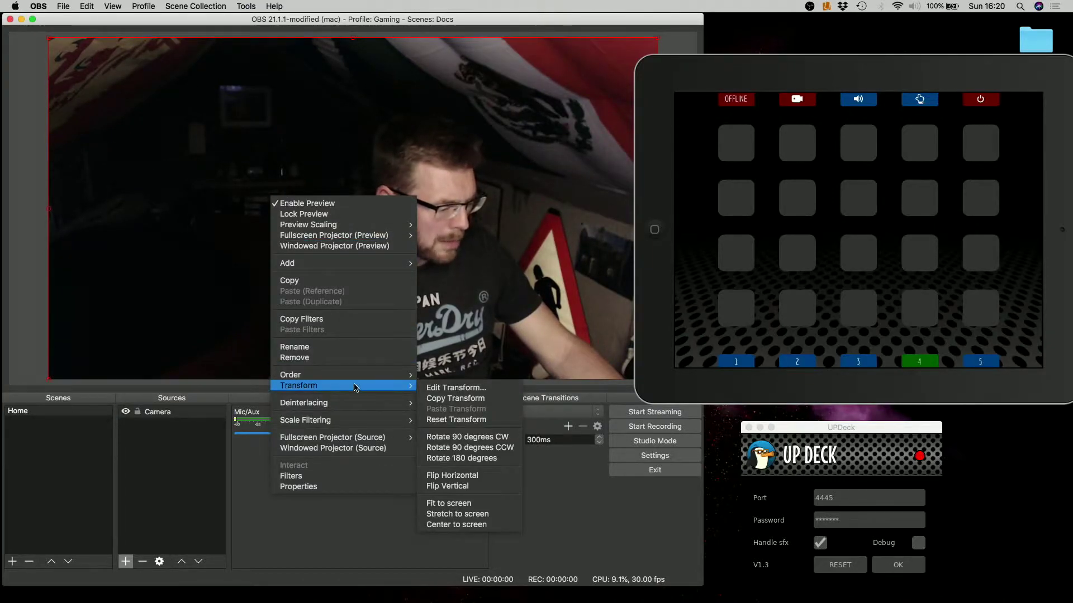
click(426, 387)
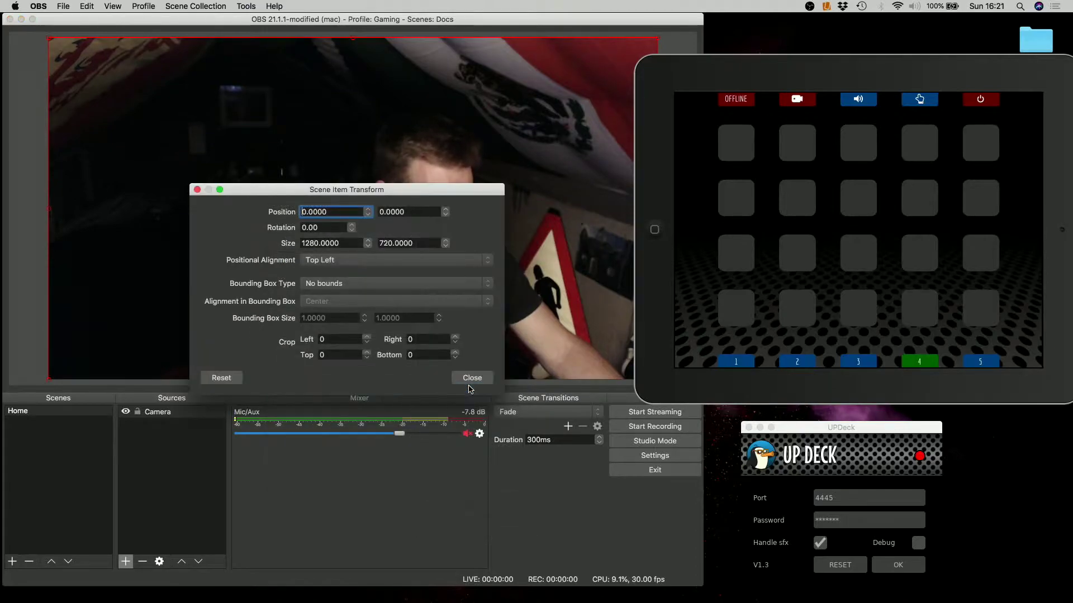
drag(366, 195, 803, 400)
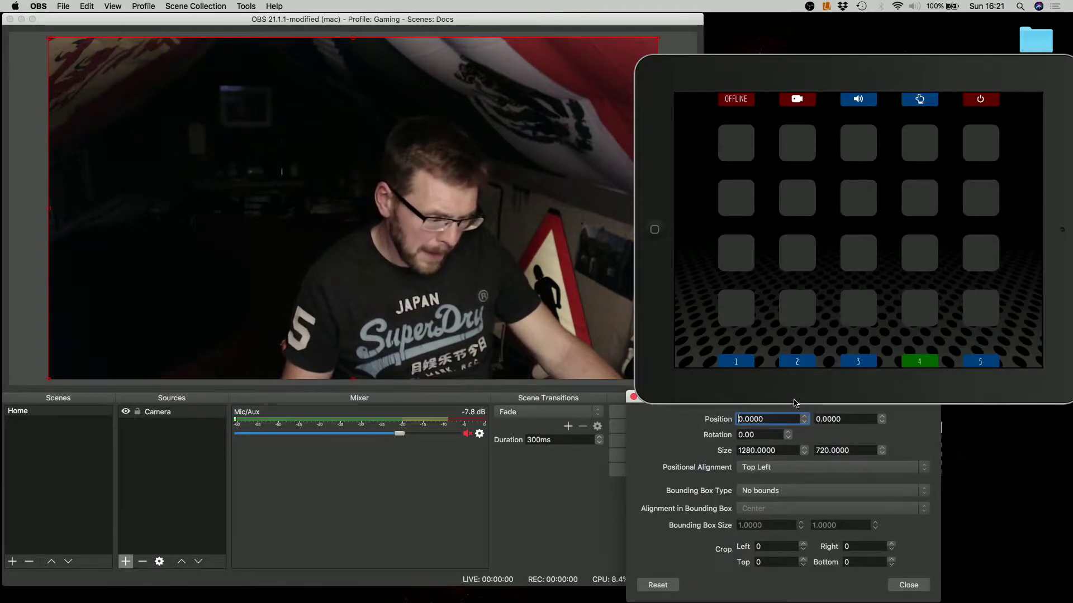
click(785, 494)
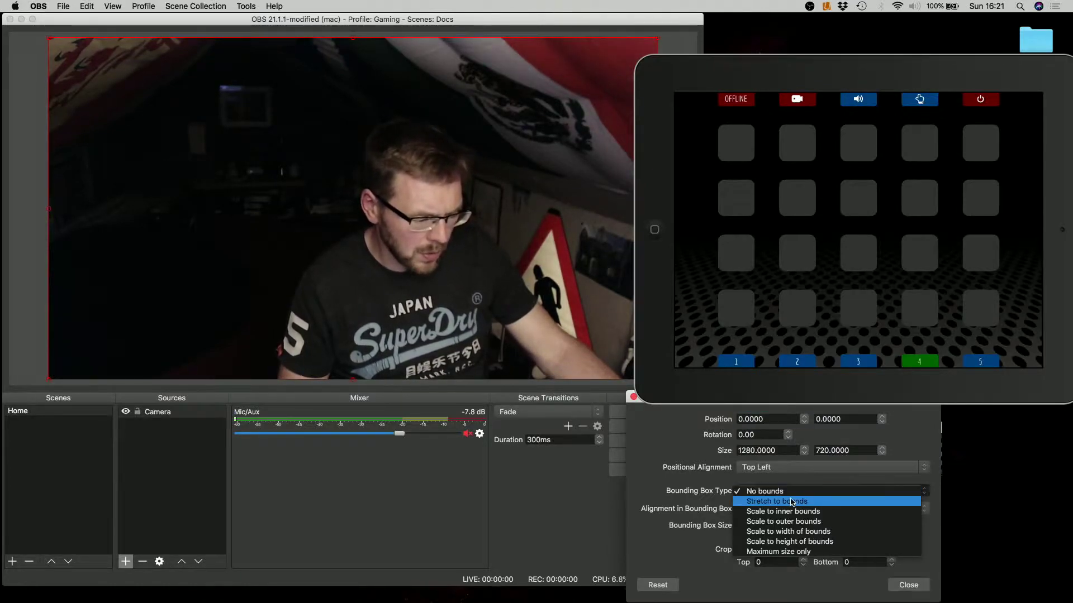
click(800, 522)
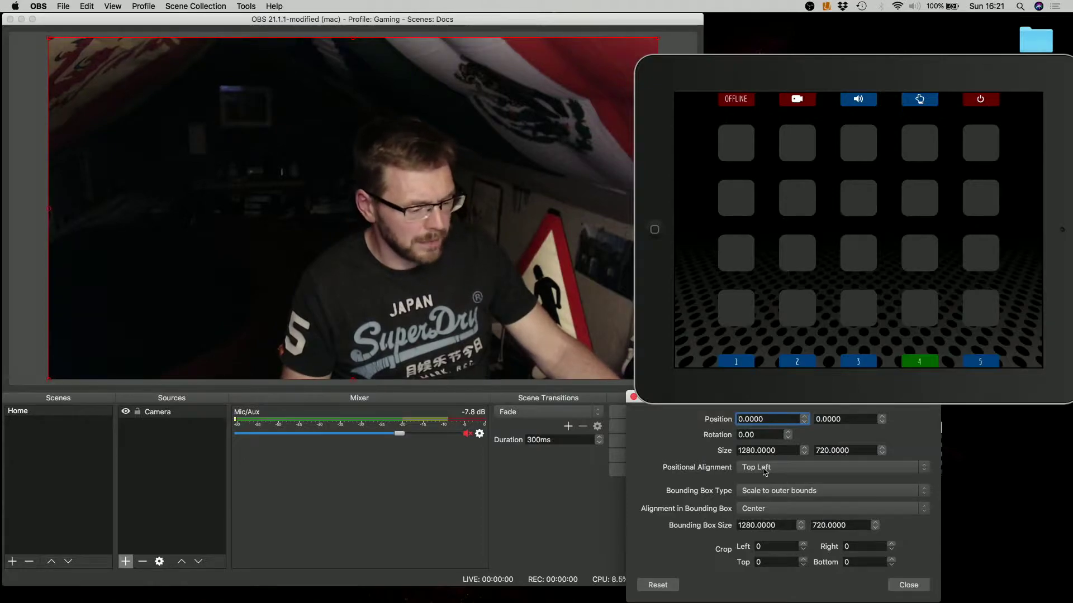
Rotate the Camera source by 30 degrees and set its positional alignment to Center.
click(760, 434)
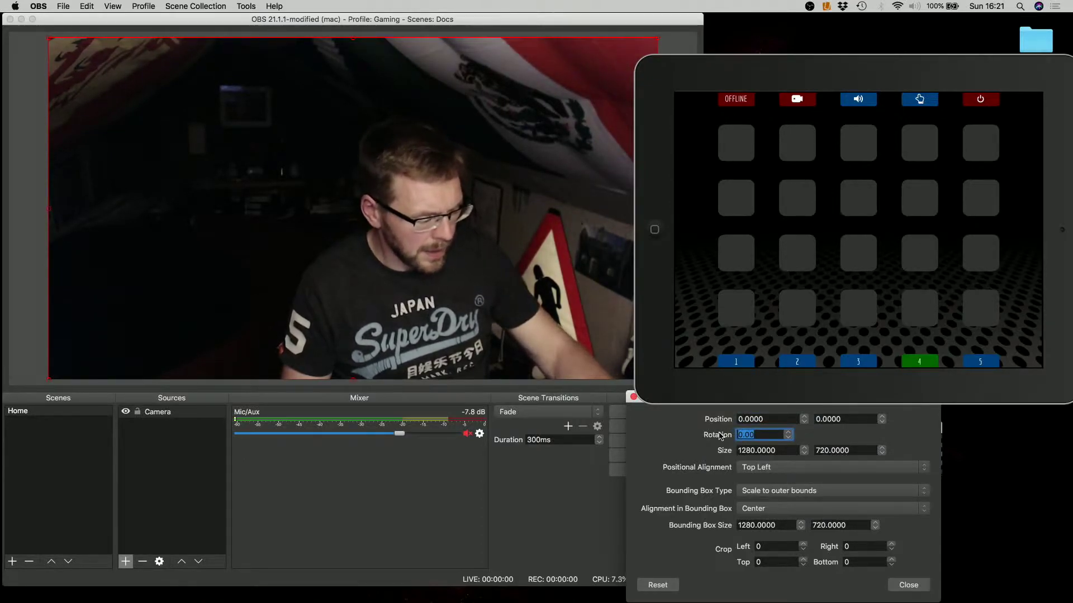
text(30)
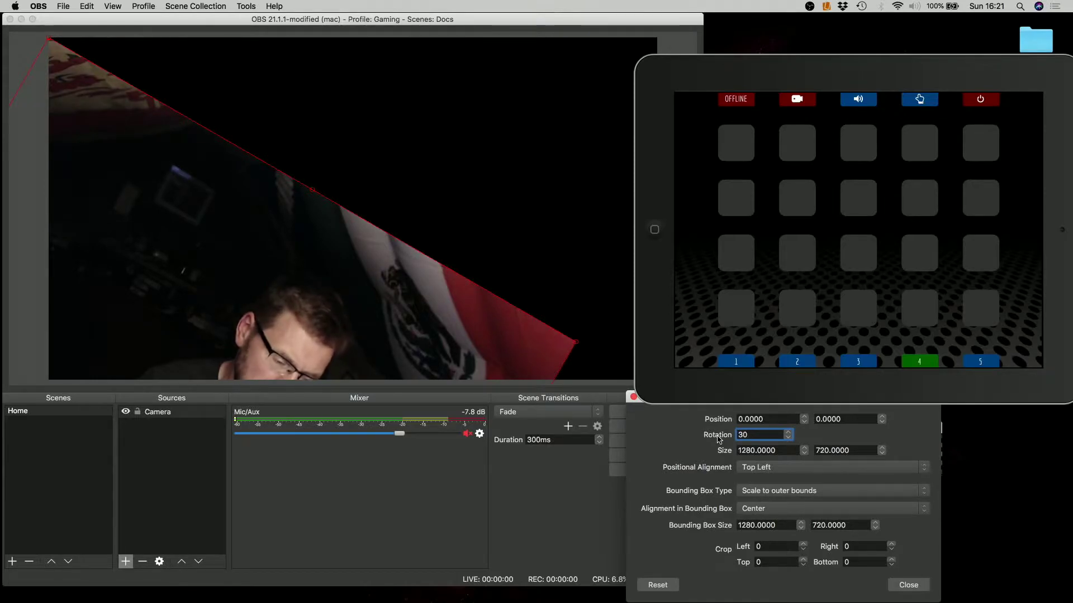
click(753, 470)
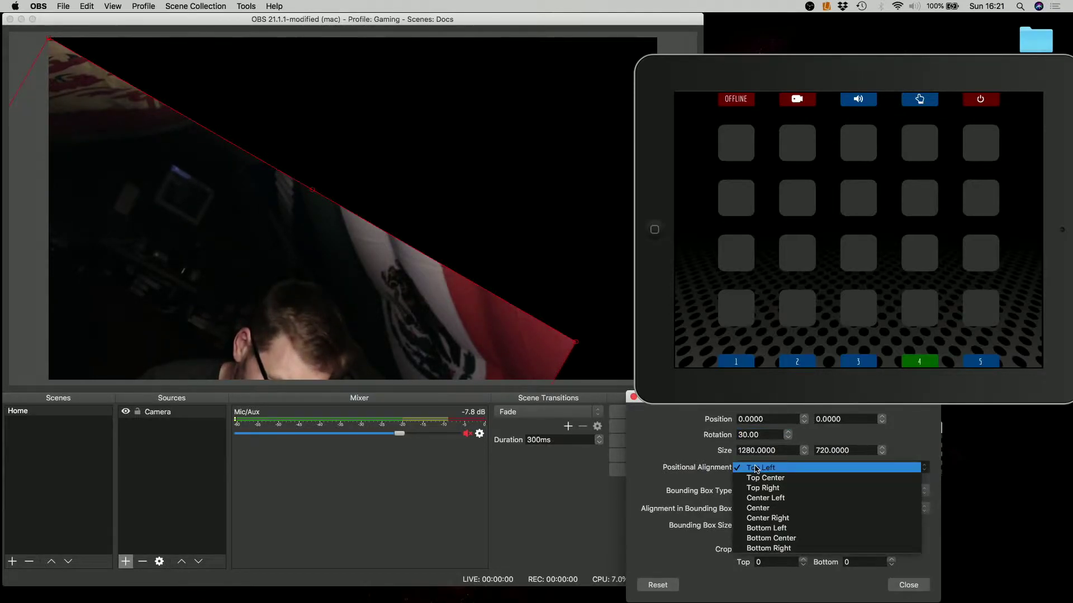
click(765, 508)
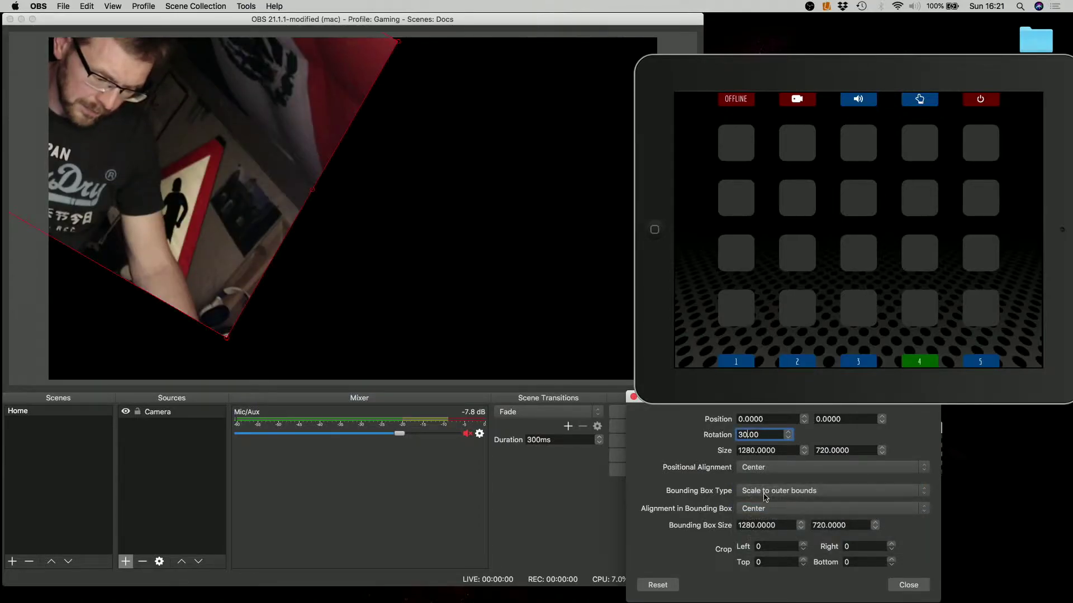
Set the Camera source's rotation to 0 and move it to fill the canvas at position 640, 360.
drag(761, 435, 694, 437)
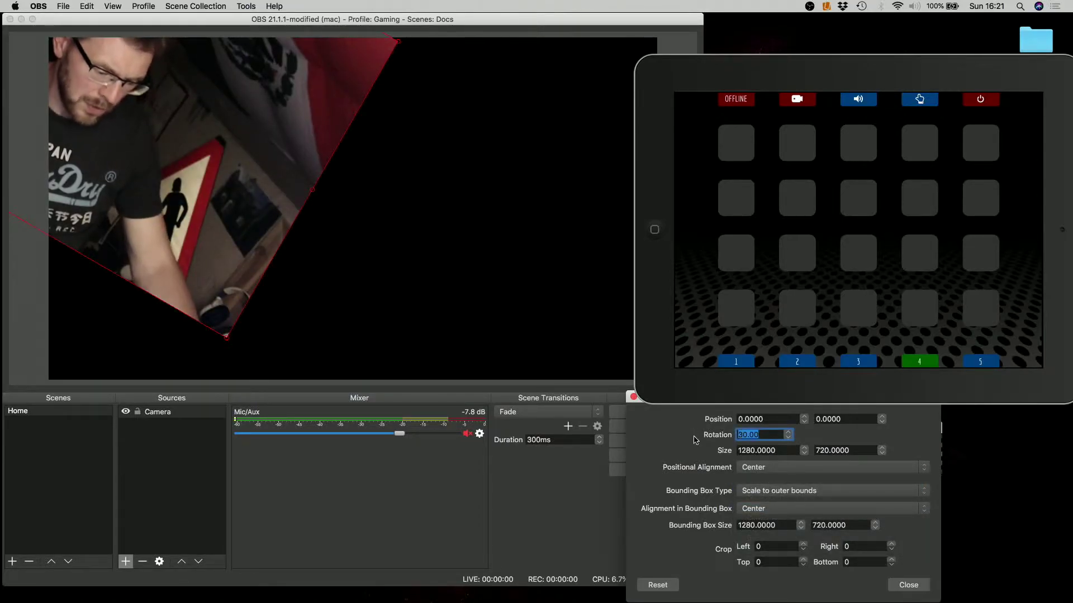
text(0)
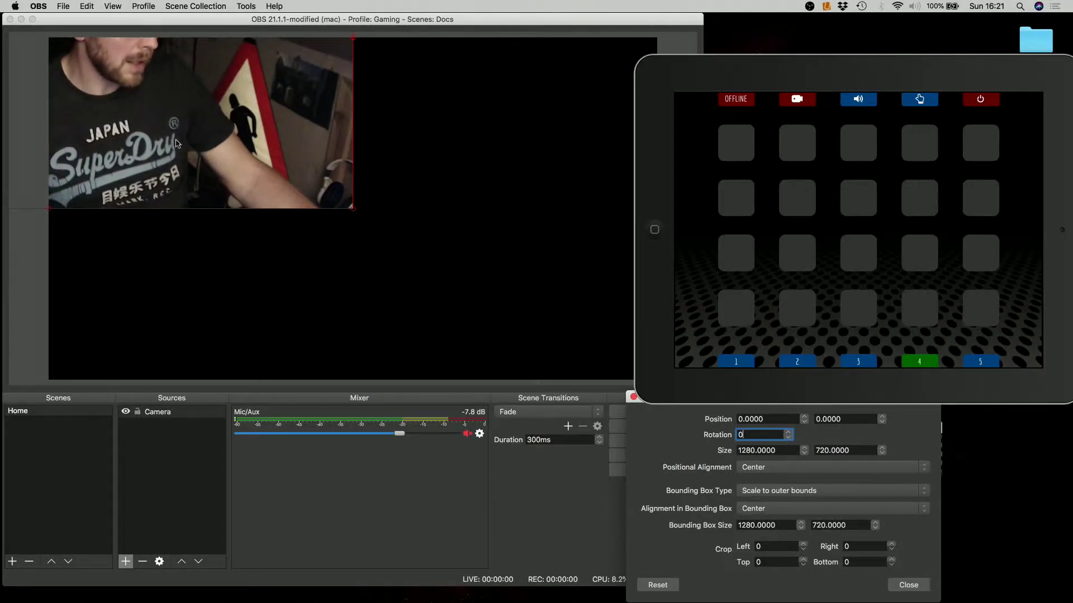
drag(211, 159, 346, 255)
drag(95, 167, 201, 192)
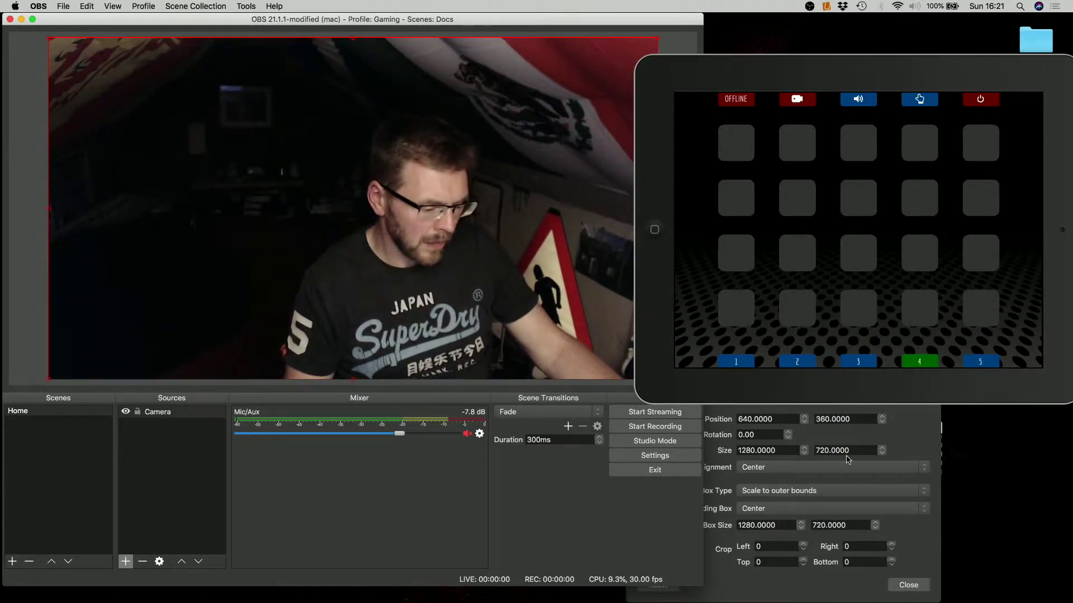
click(899, 532)
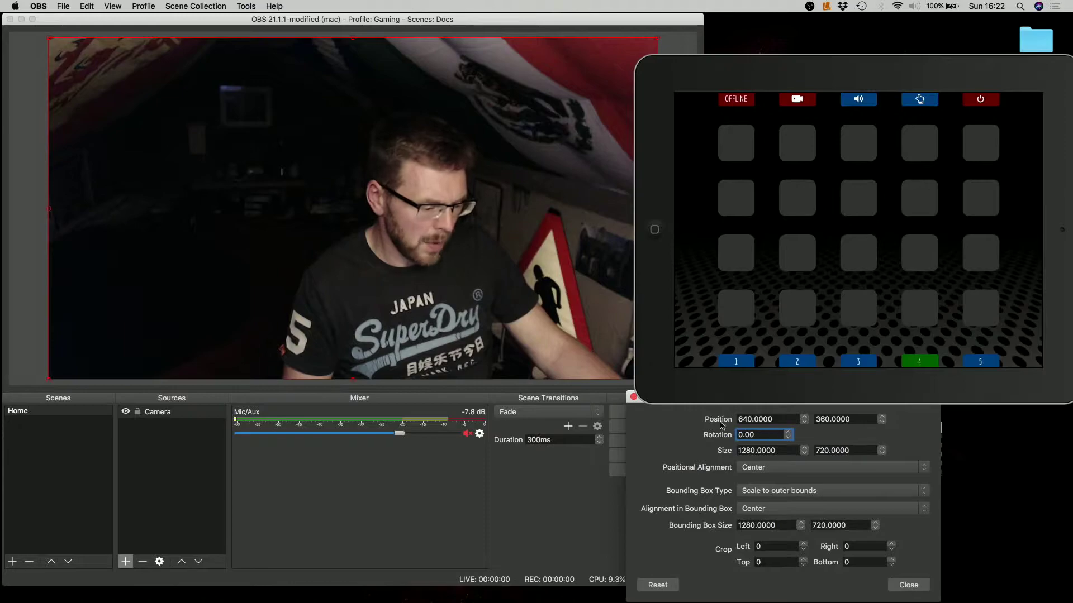
click(906, 584)
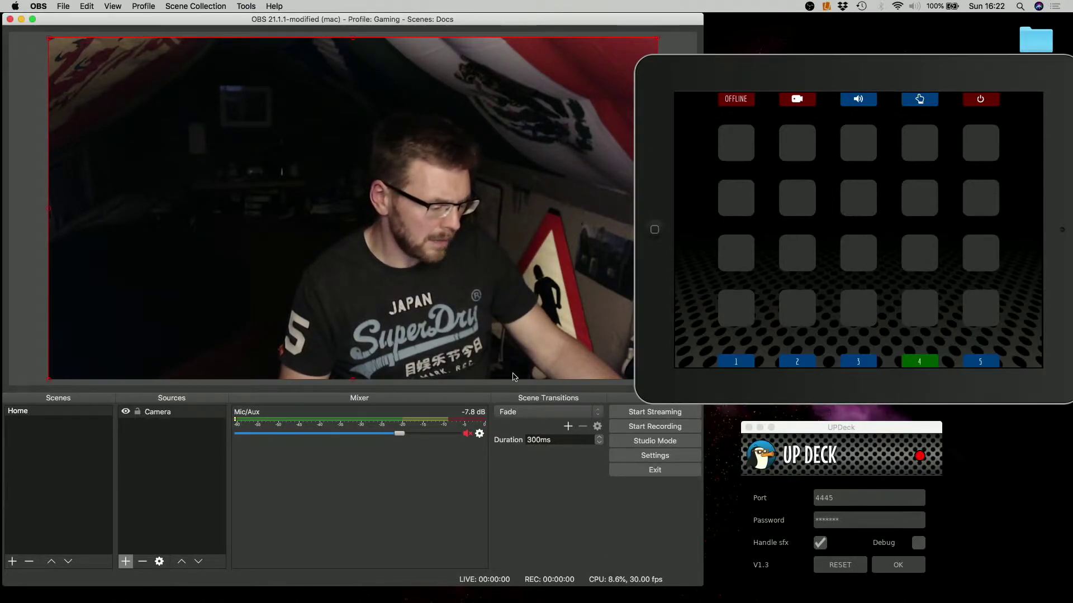
Reopen the Camera source's transform settings and place them clear of the preview for reference.
right_click(342, 210)
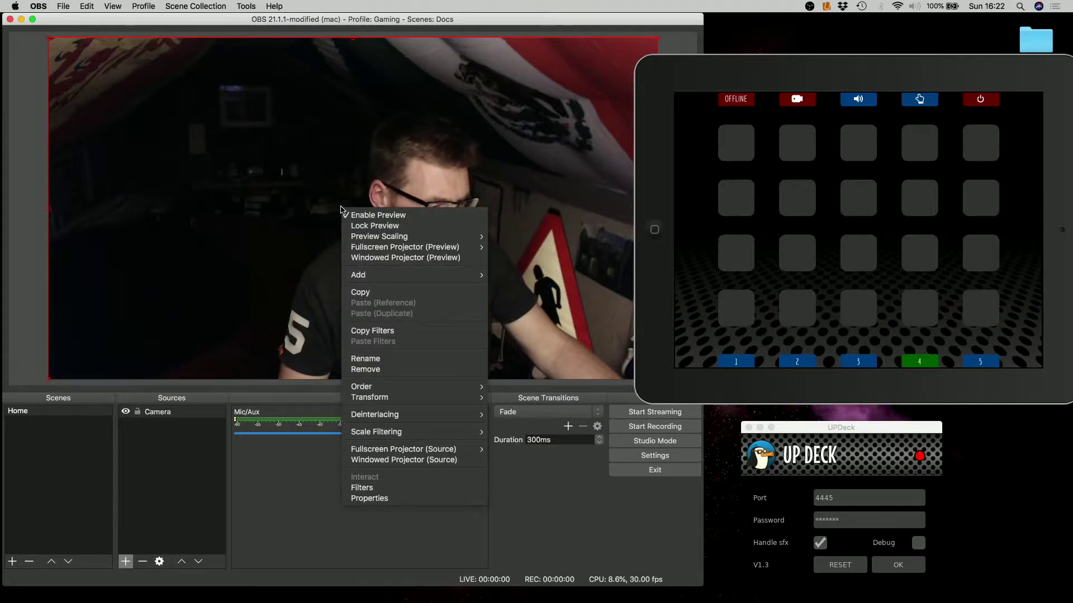
mouse_move(395, 403)
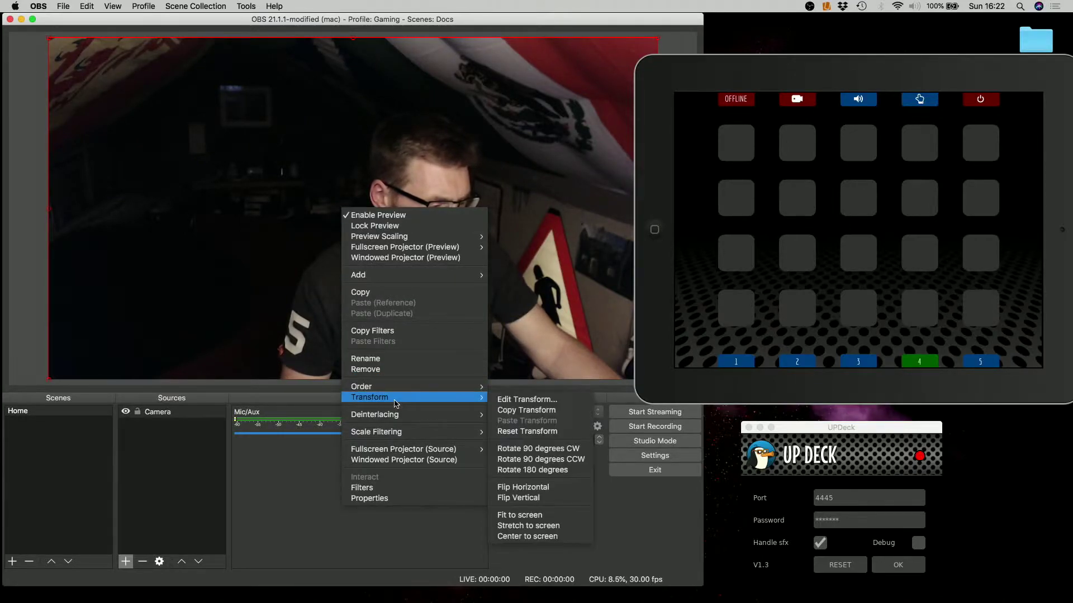
click(527, 399)
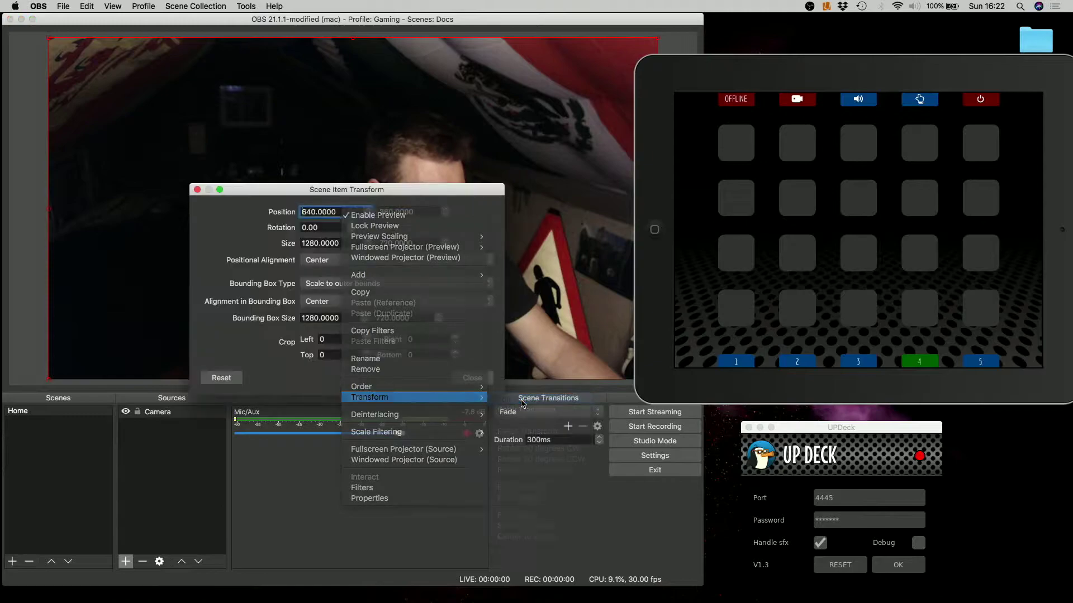
drag(338, 190, 830, 403)
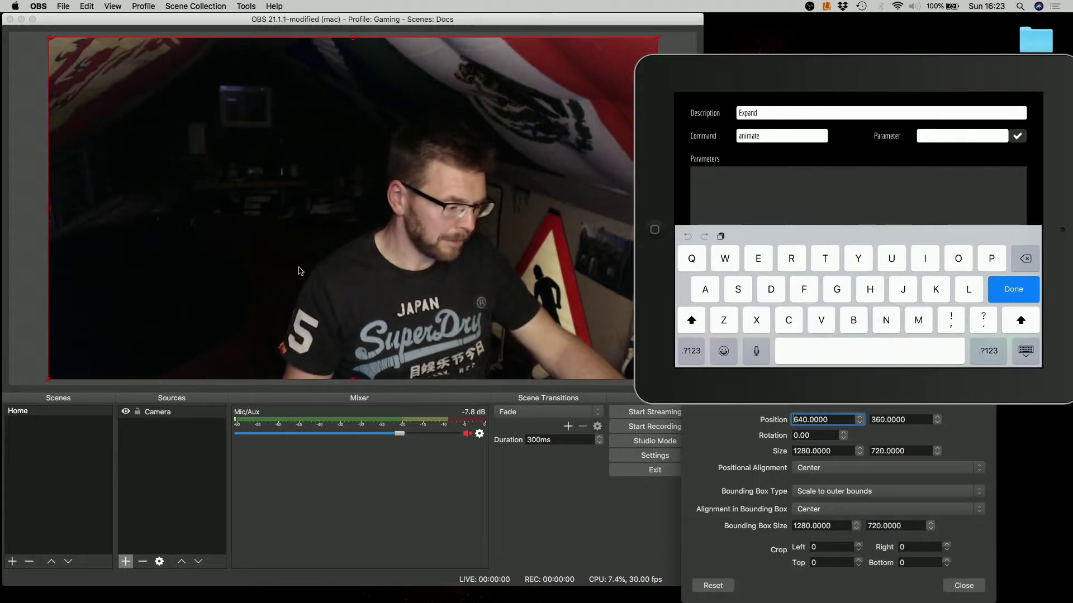
Add the parameter Item=Camera to the Expand button's animate command in UP Deck.
click(39, 418)
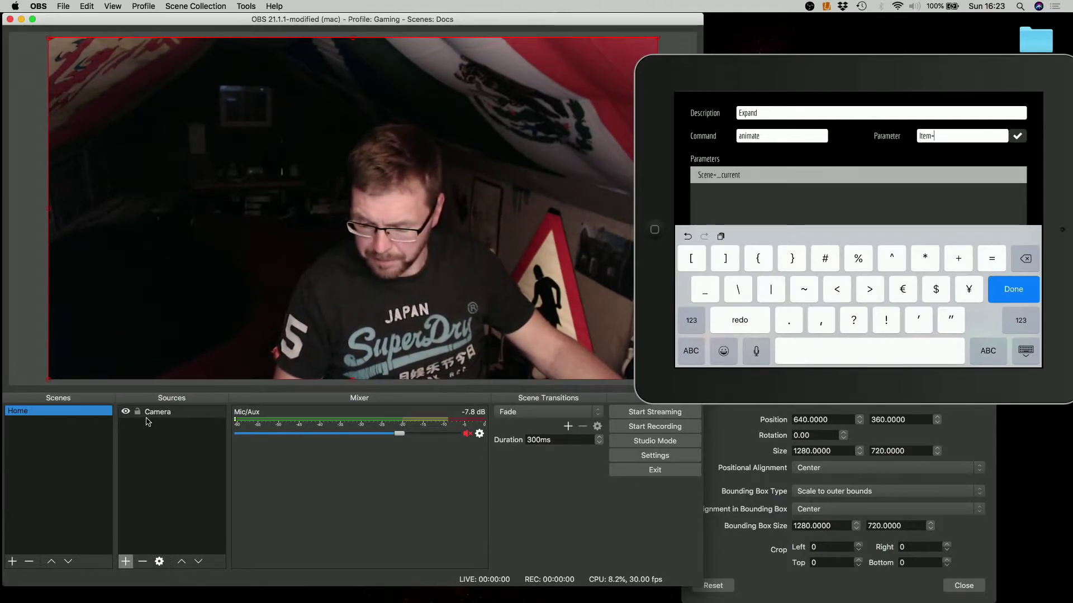
text(Cam)
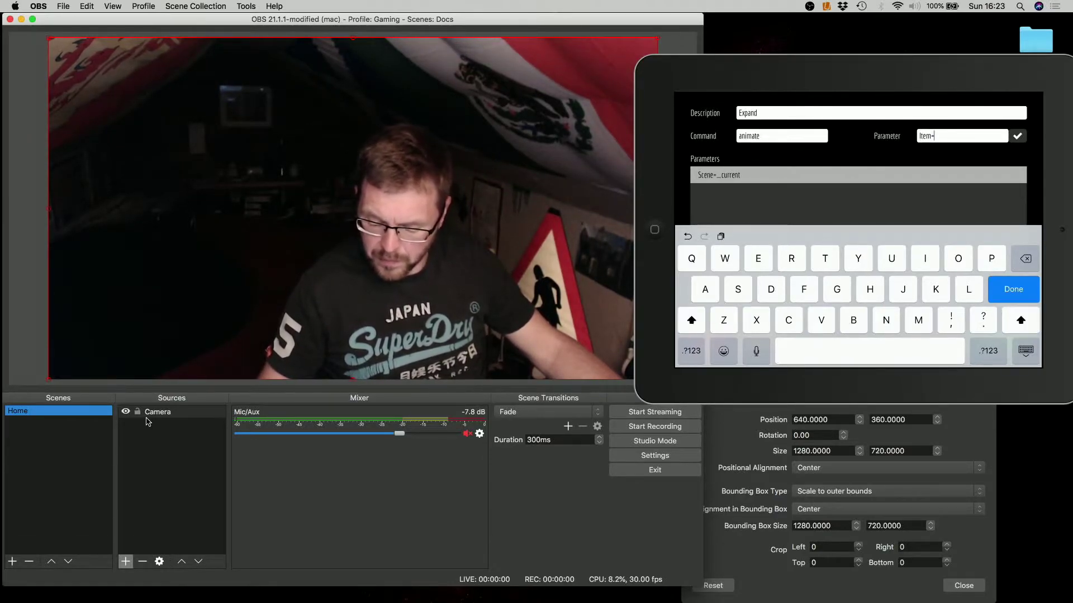
text(era)
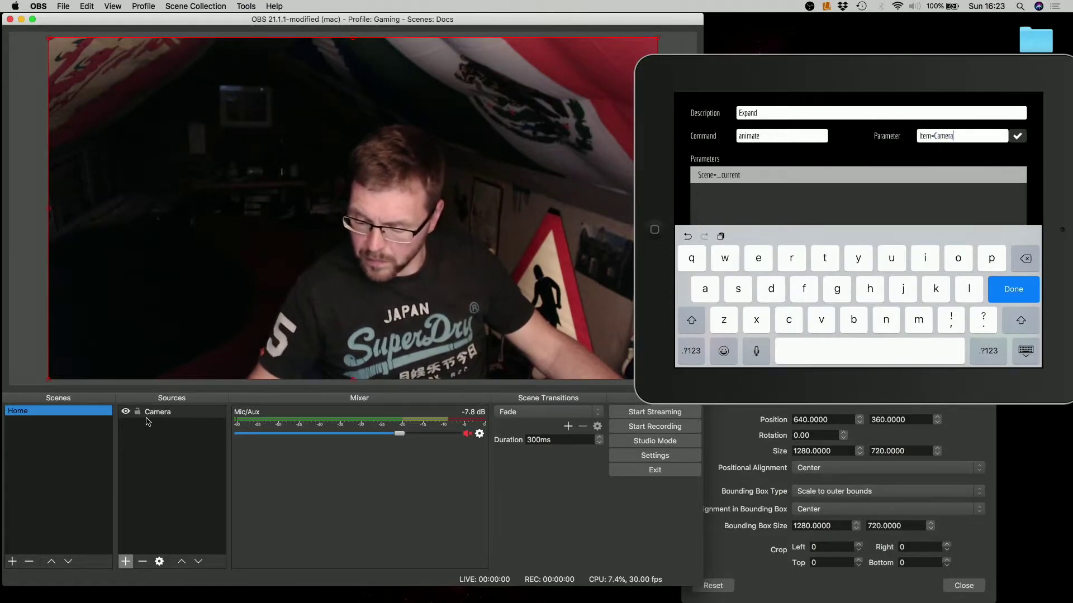
key(Return)
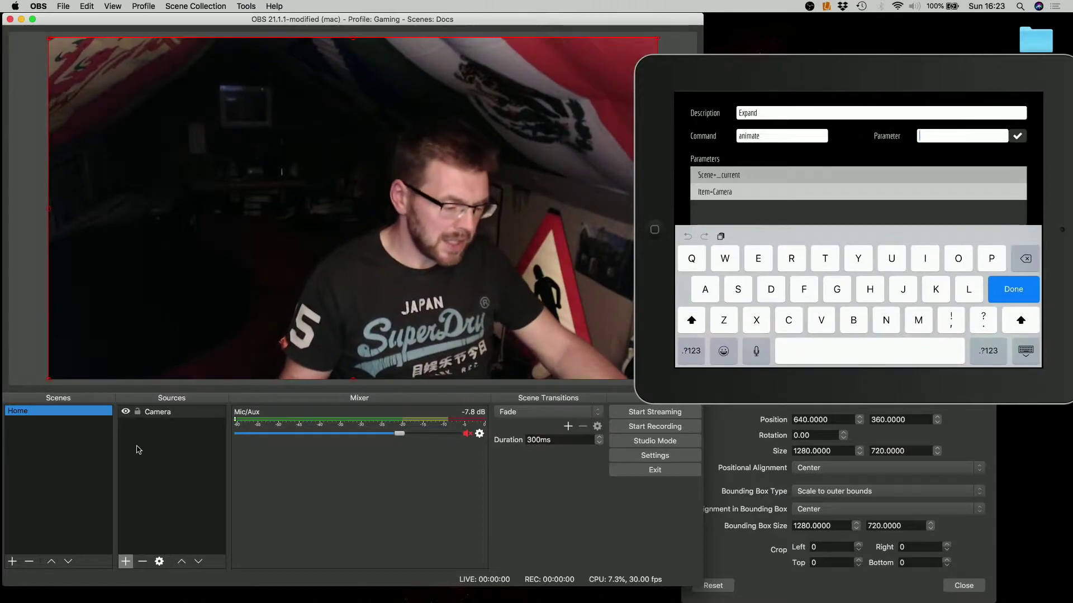
Add the parameters W=1280 and H=720 to the Expand button's animate command.
click(732, 446)
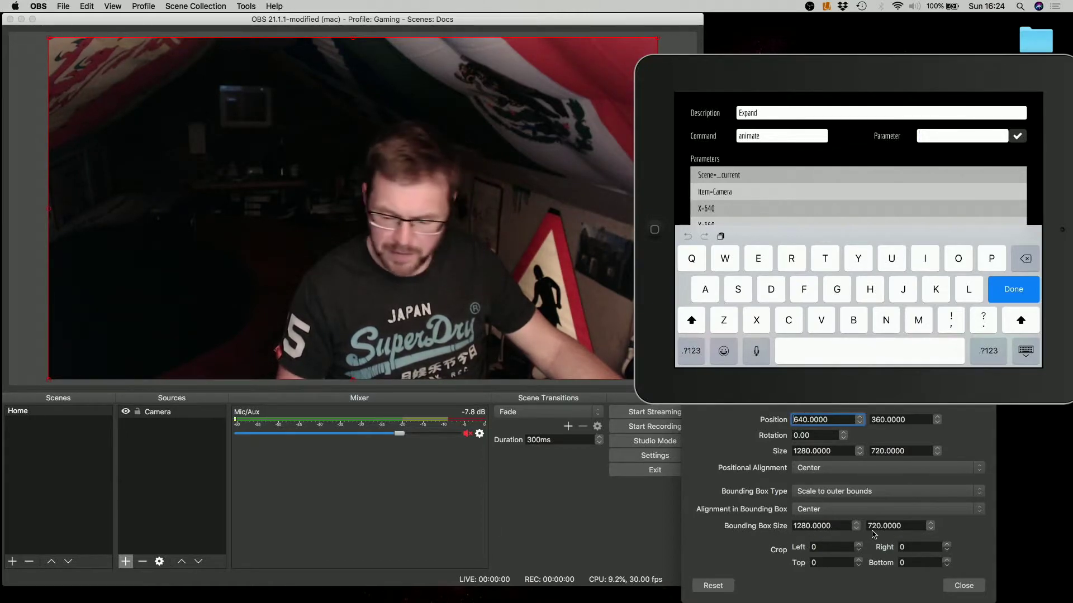
text(W)
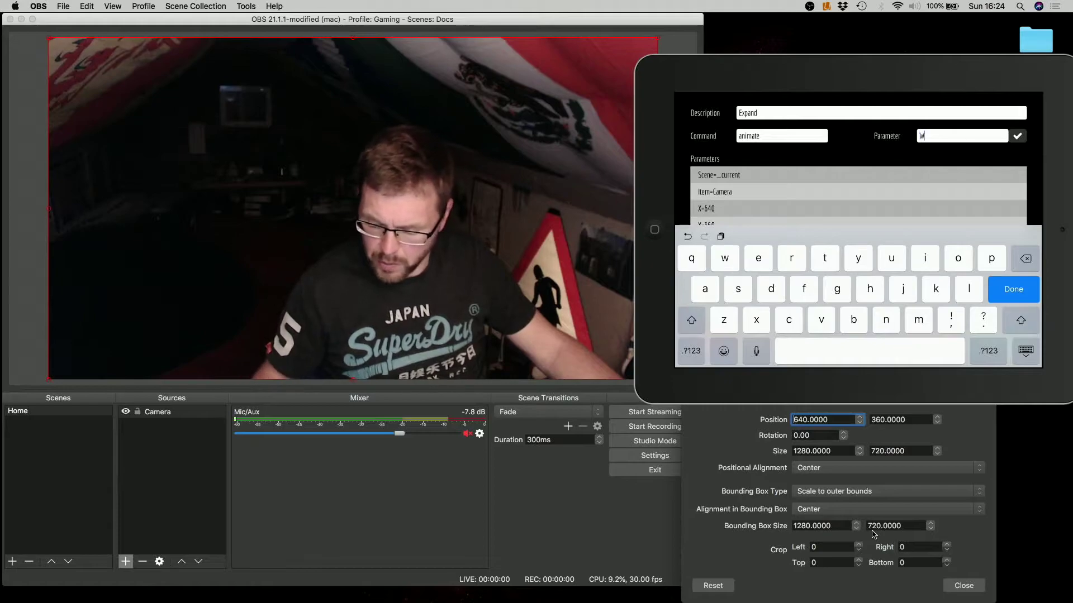
text(=128)
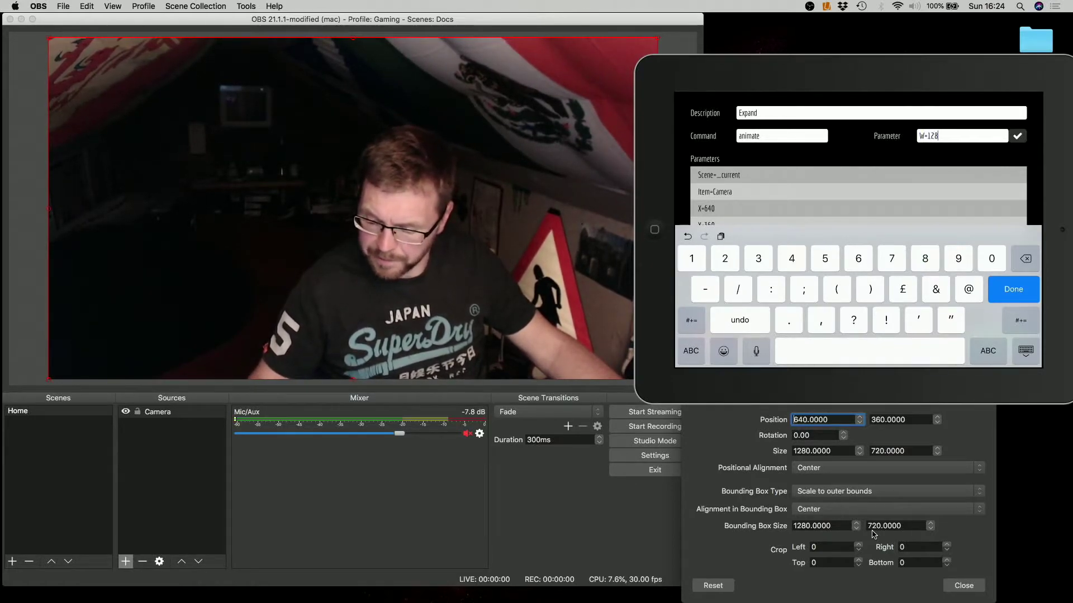
key(Return)
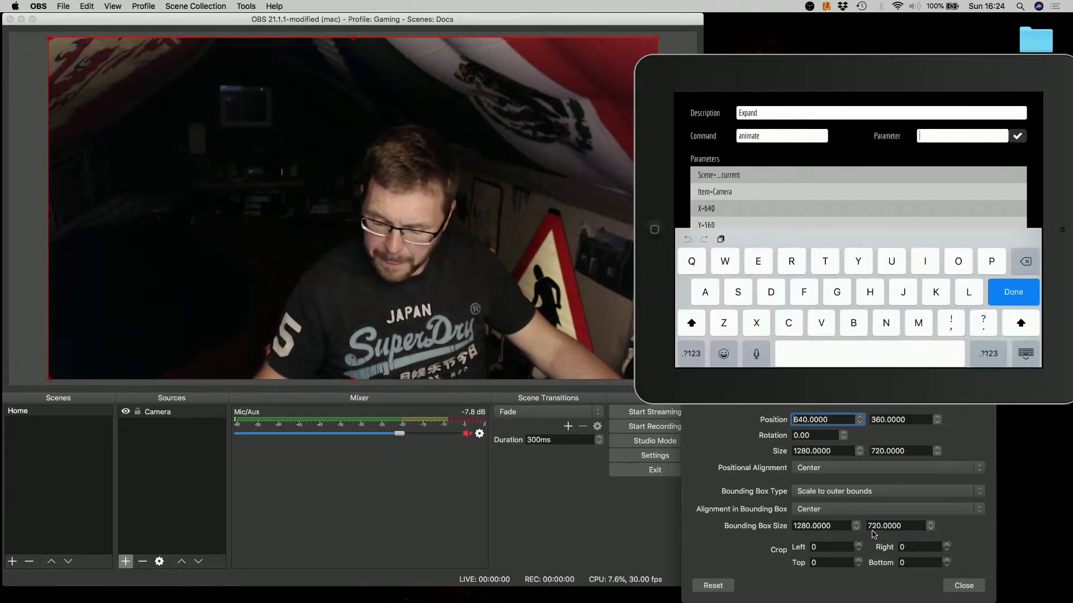
text(H)
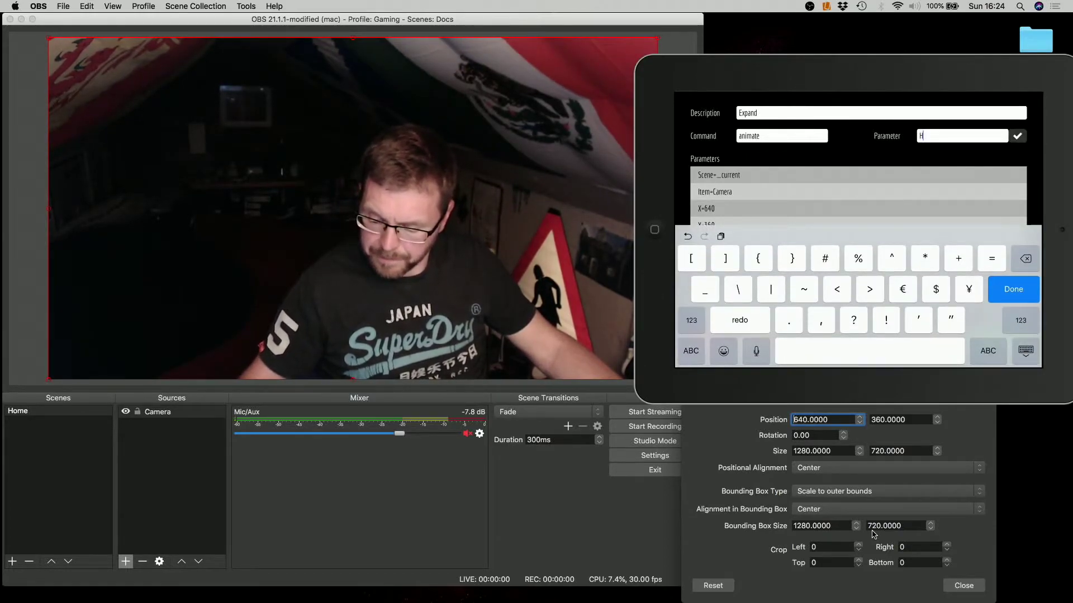
text(=)
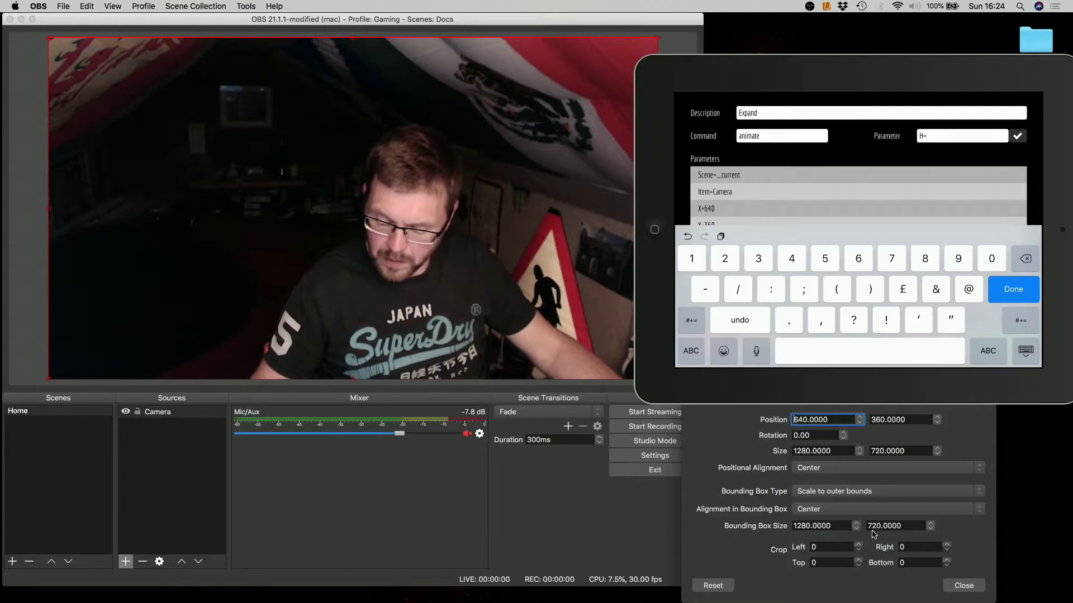
text(720)
click(1018, 135)
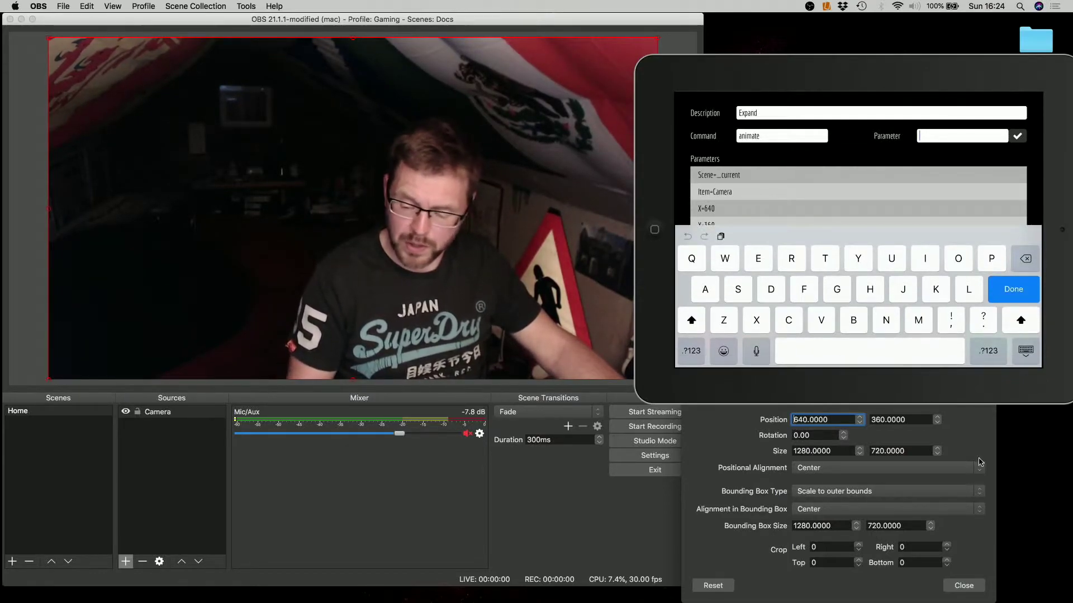
Add the parameter Steps=20 to the Expand animate command.
text(St)
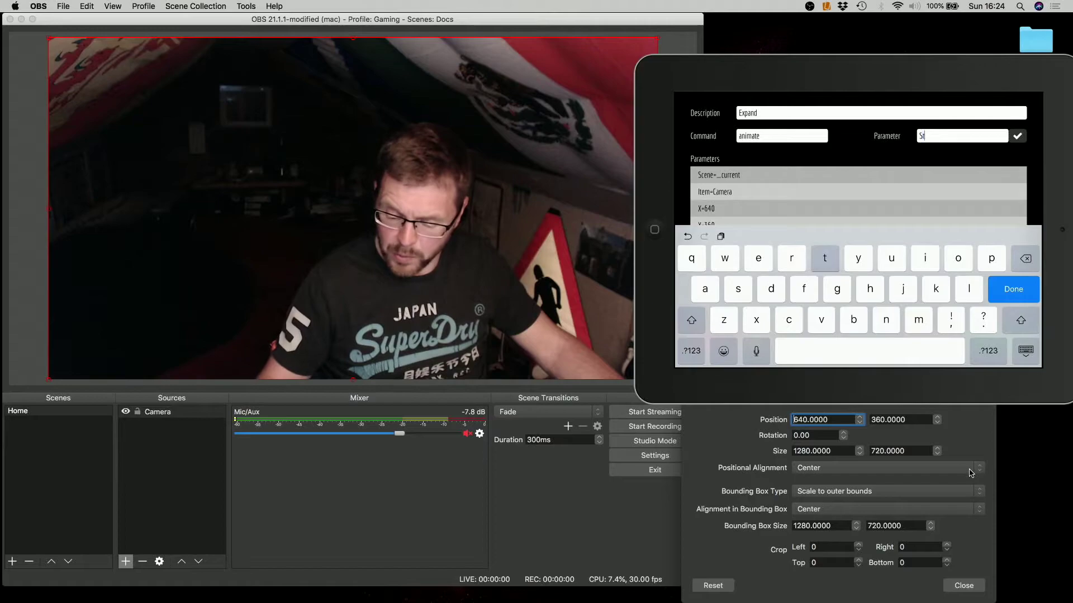
text(eps)
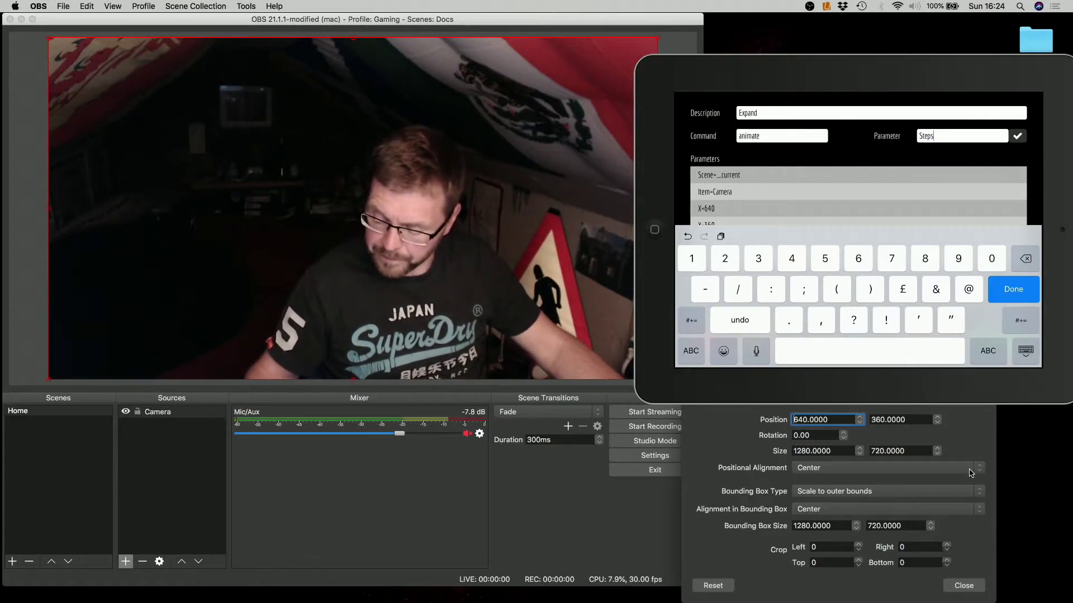
text(=20)
click(1017, 136)
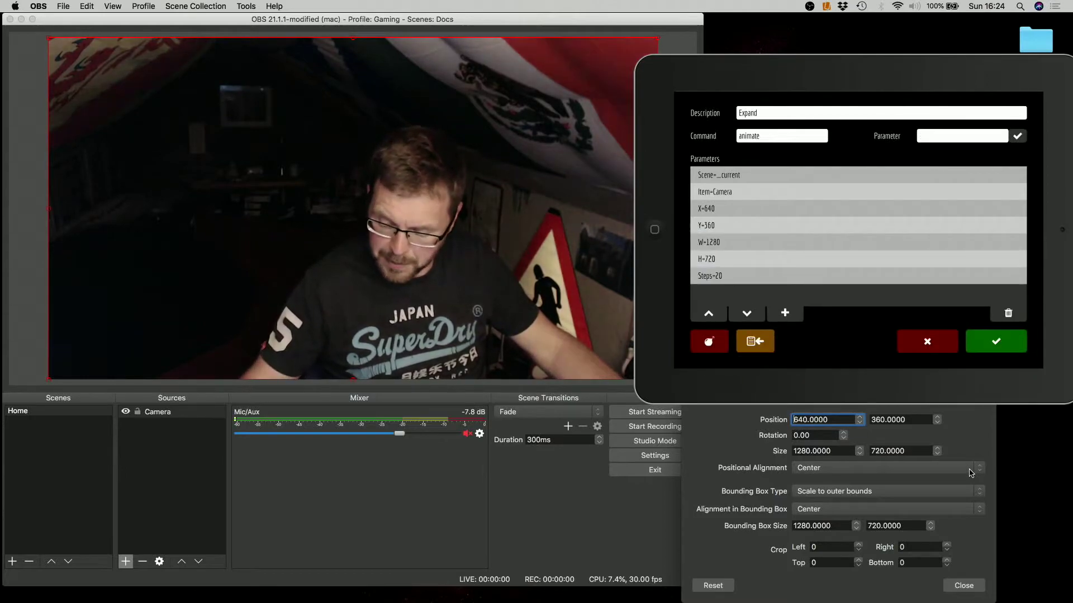
Add the parameter Interval=10 to the Expand animate command.
click(961, 136)
text(Interva)
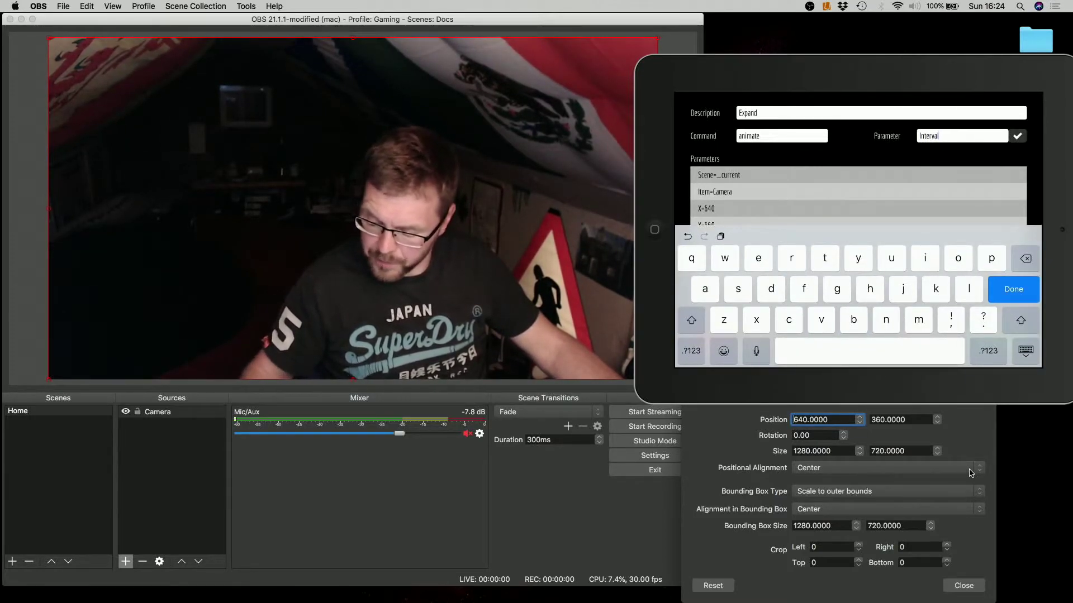
text(l)
click(988, 351)
click(1021, 320)
text(=)
click(1021, 320)
text(10)
click(1017, 136)
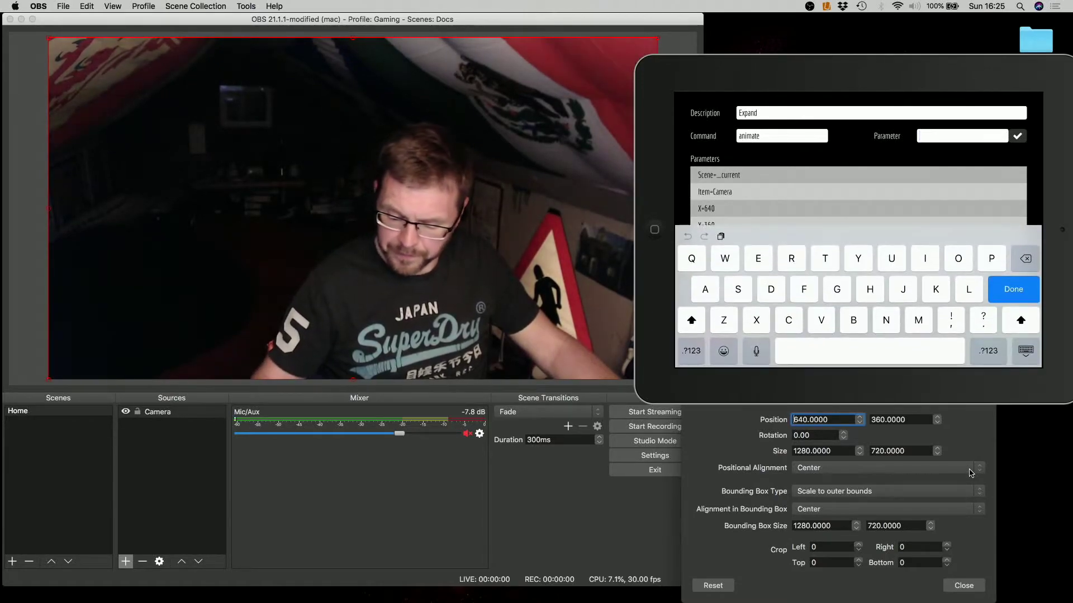
Add the parameter Easing=easeout, and save the Expand command together with the Full screen button.
text(Easing)
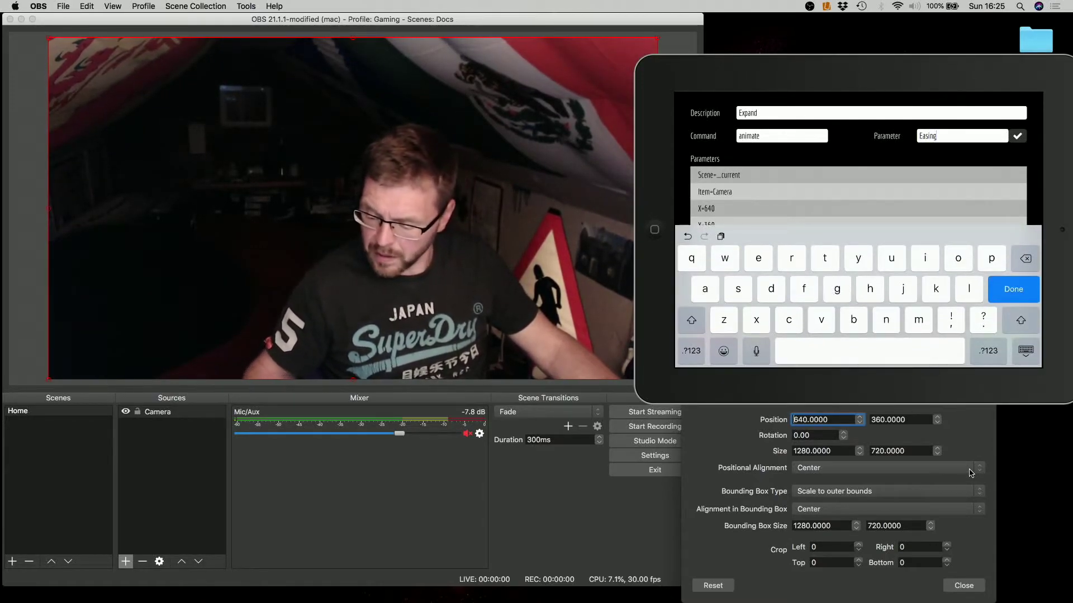
text(=)
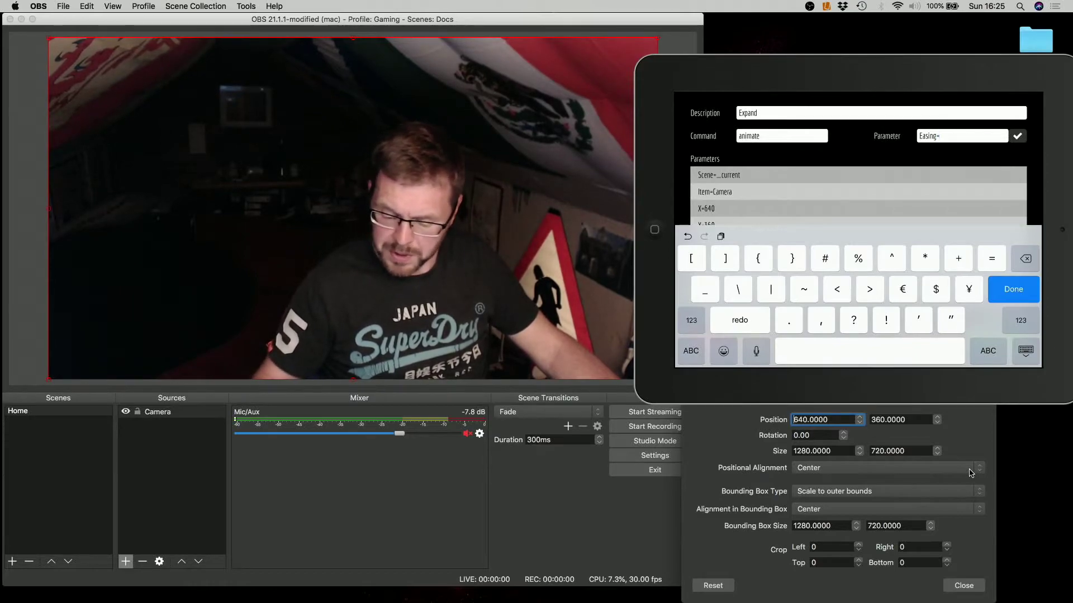
text(easeOut)
key(Return)
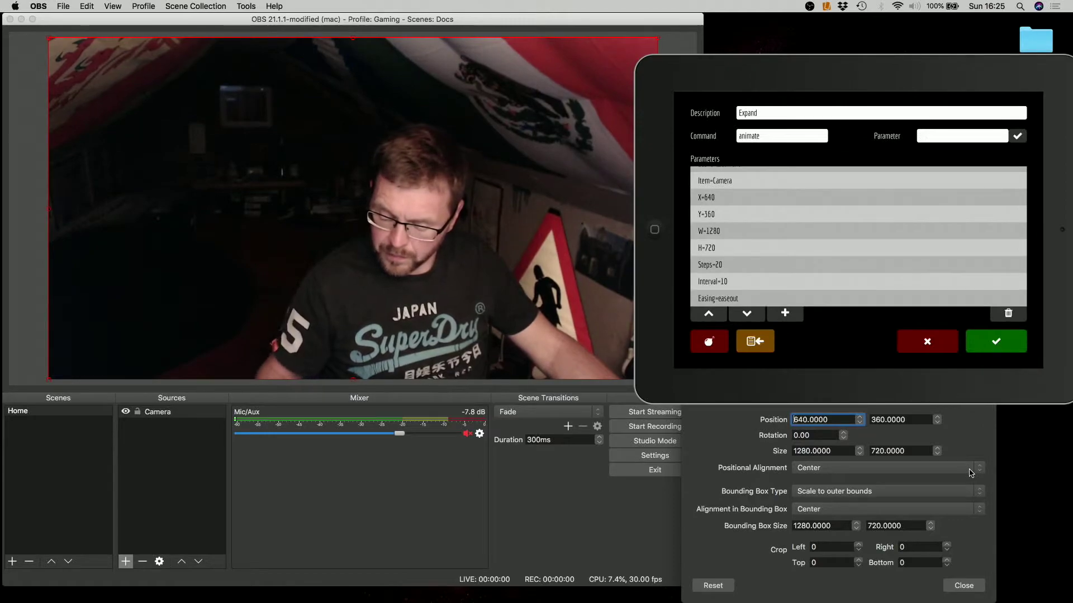
click(995, 341)
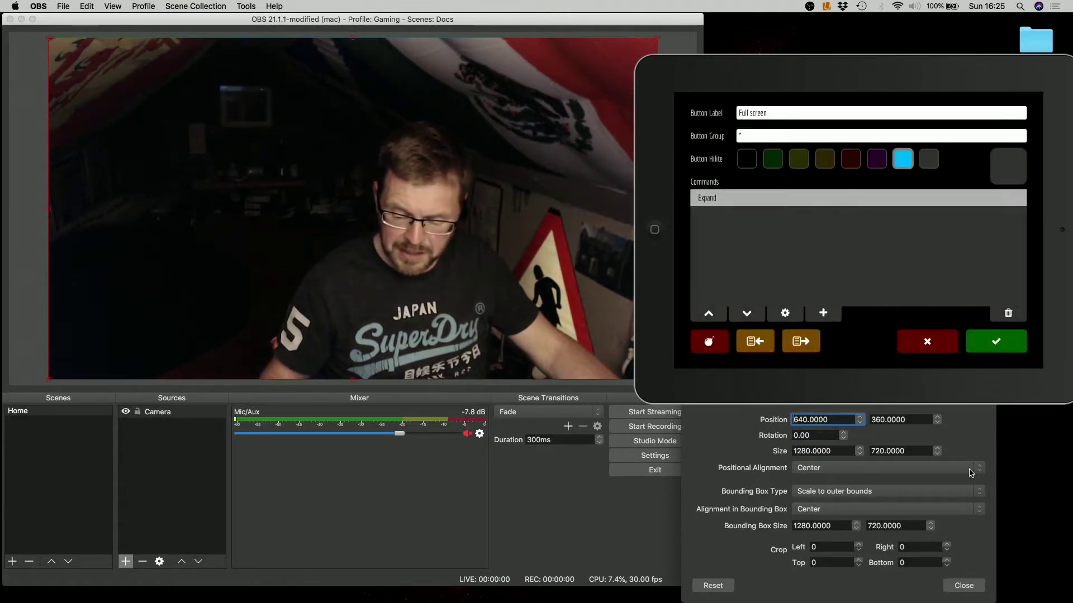
click(995, 341)
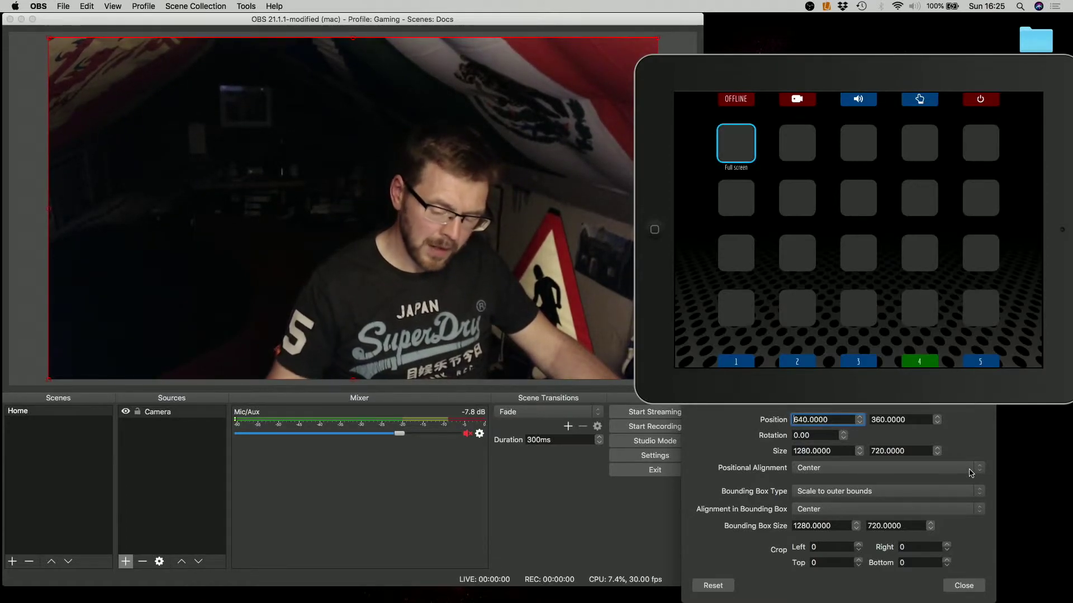
key(Left)
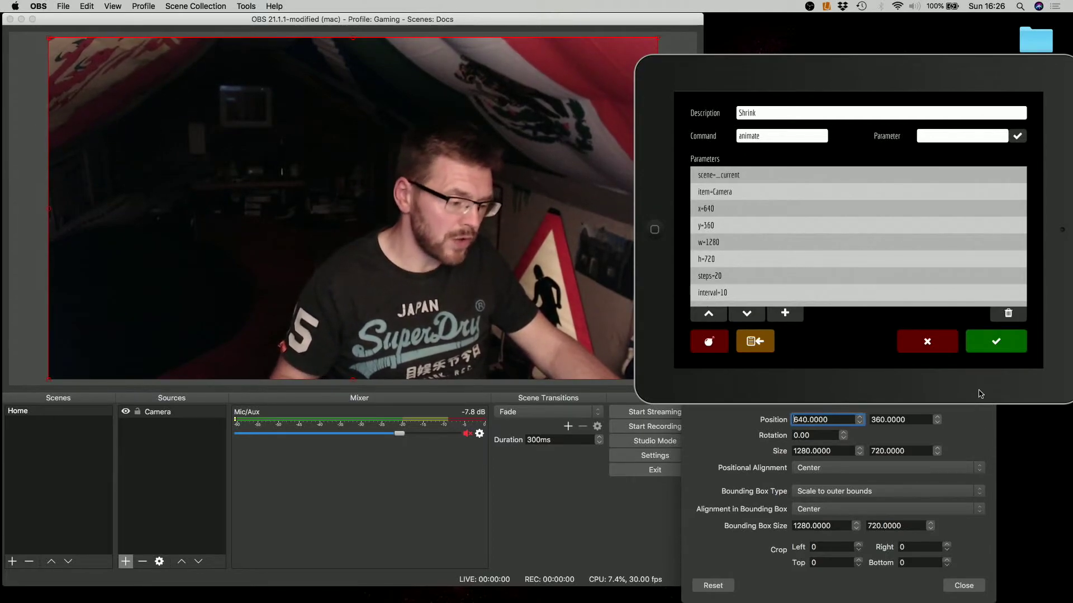
mouse_move(812, 121)
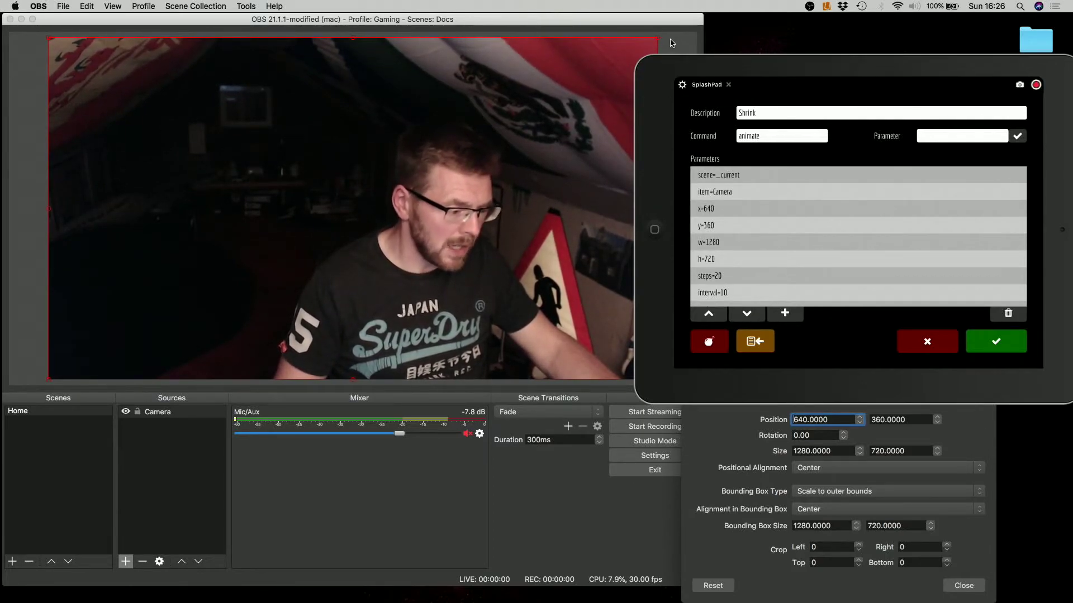
Shrink the Camera source in OBS to about 305 × 170 at the canvas's left edge, centred near 153, 518, and lock it.
click(658, 41)
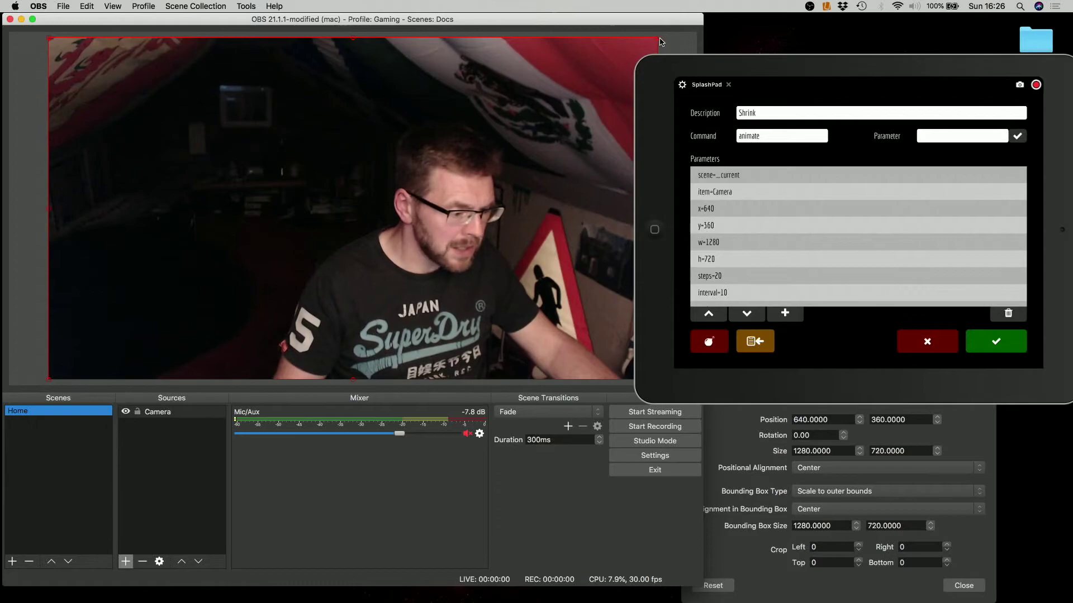
drag(658, 41, 249, 269)
drag(163, 300, 162, 245)
drag(250, 211, 195, 246)
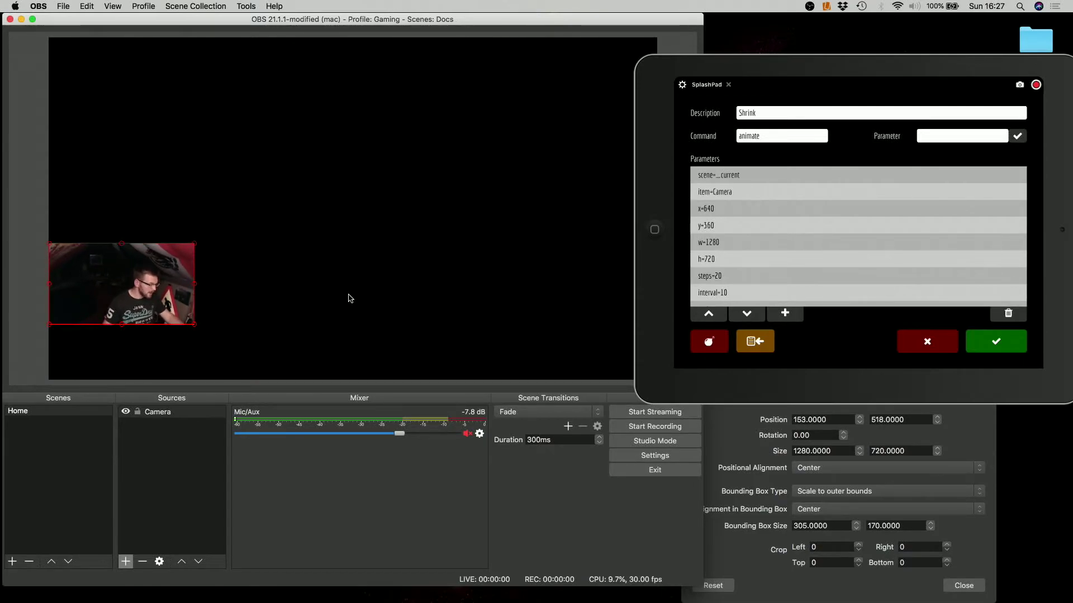
click(139, 416)
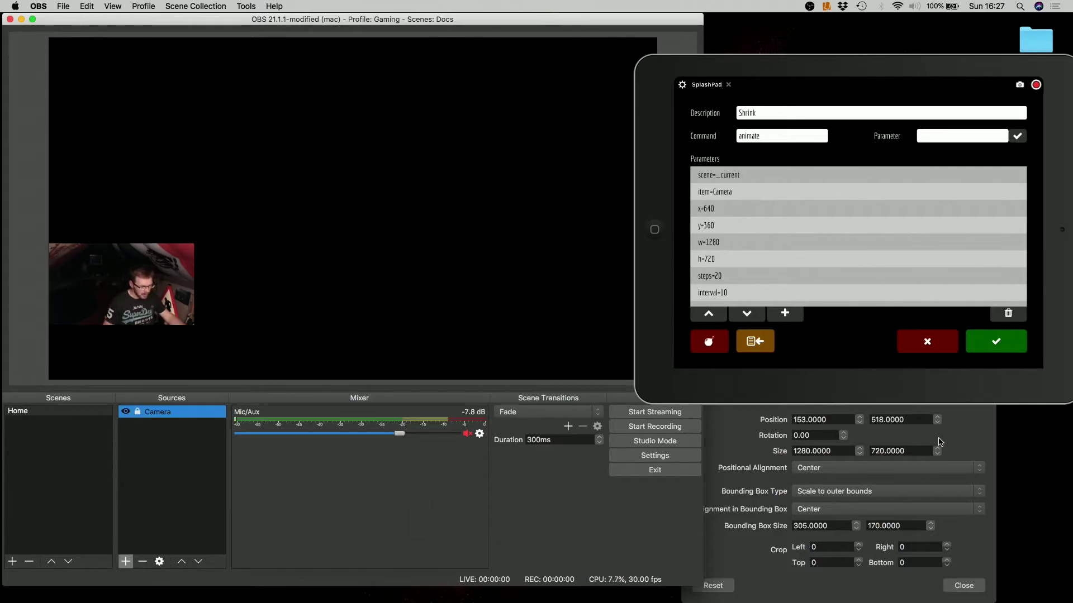
Close and reopen the Camera source's transform settings, placing them clear of the preview and the Shrink command's parameters.
click(962, 436)
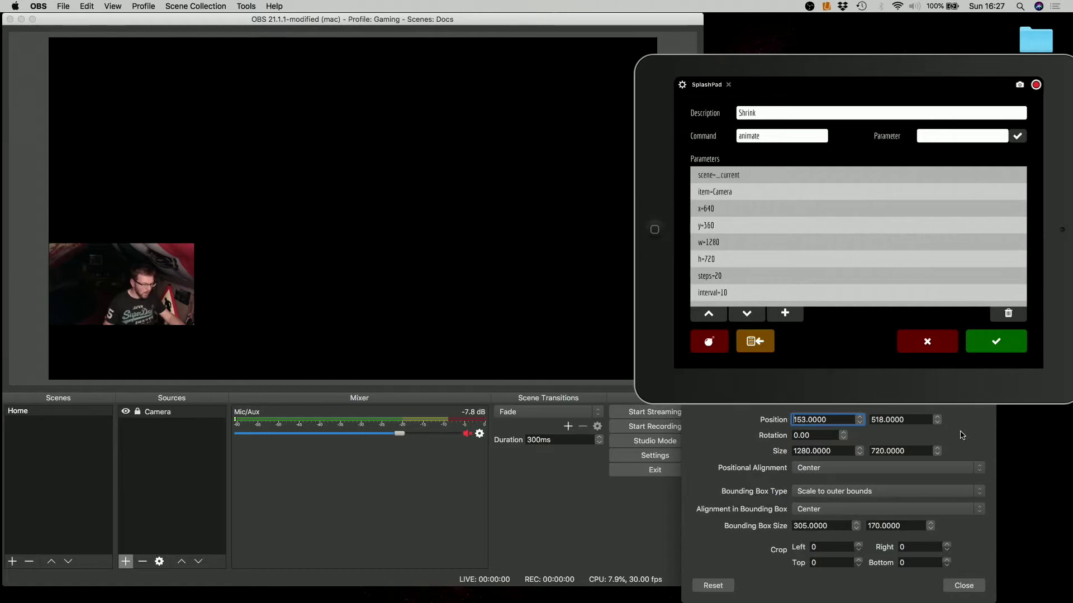
click(962, 586)
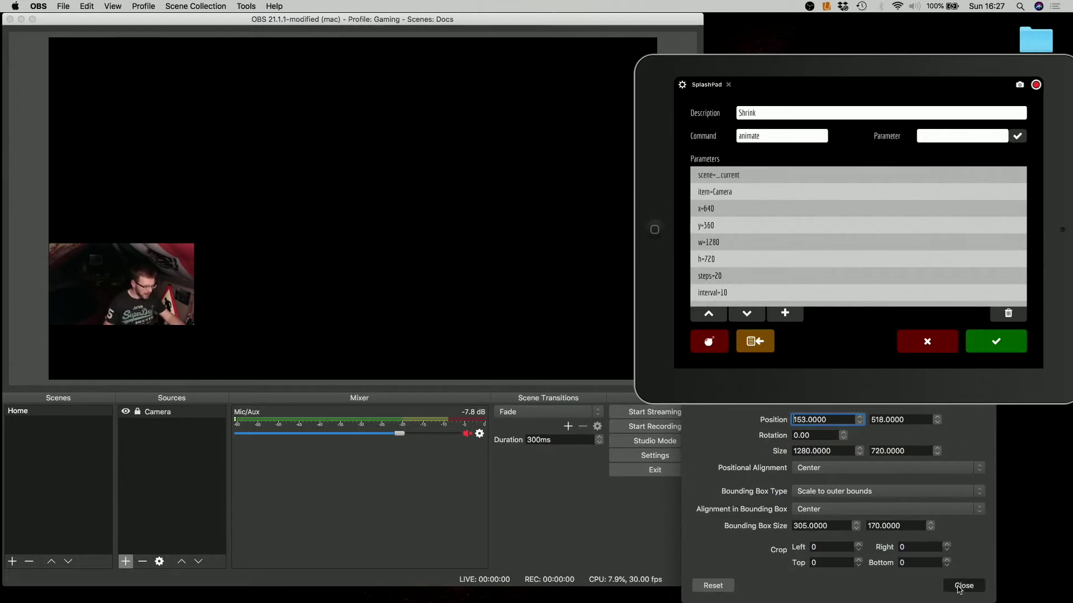
right_click(154, 286)
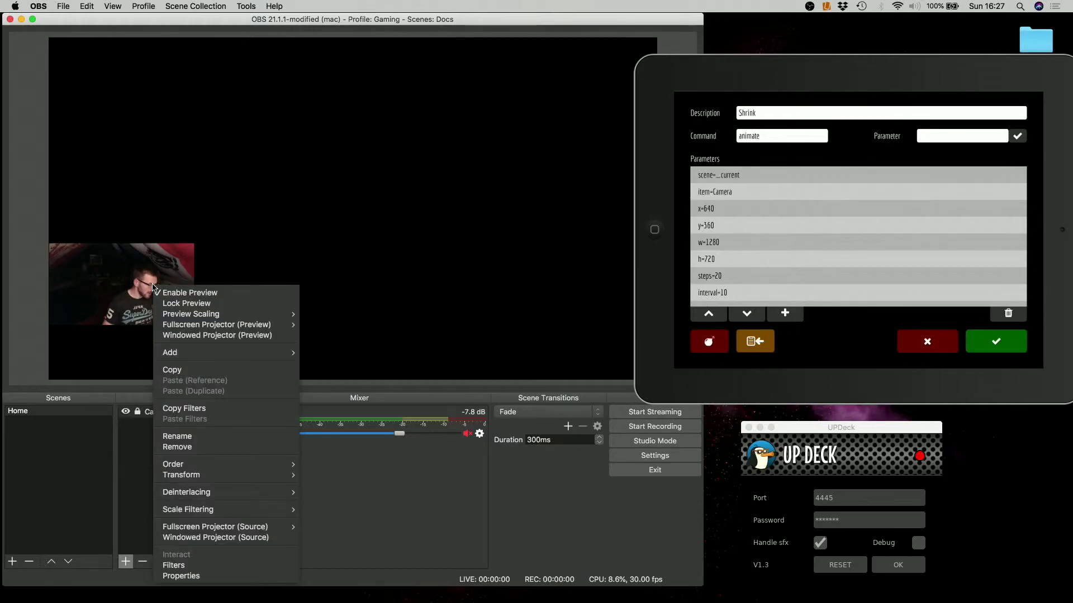
mouse_move(246, 475)
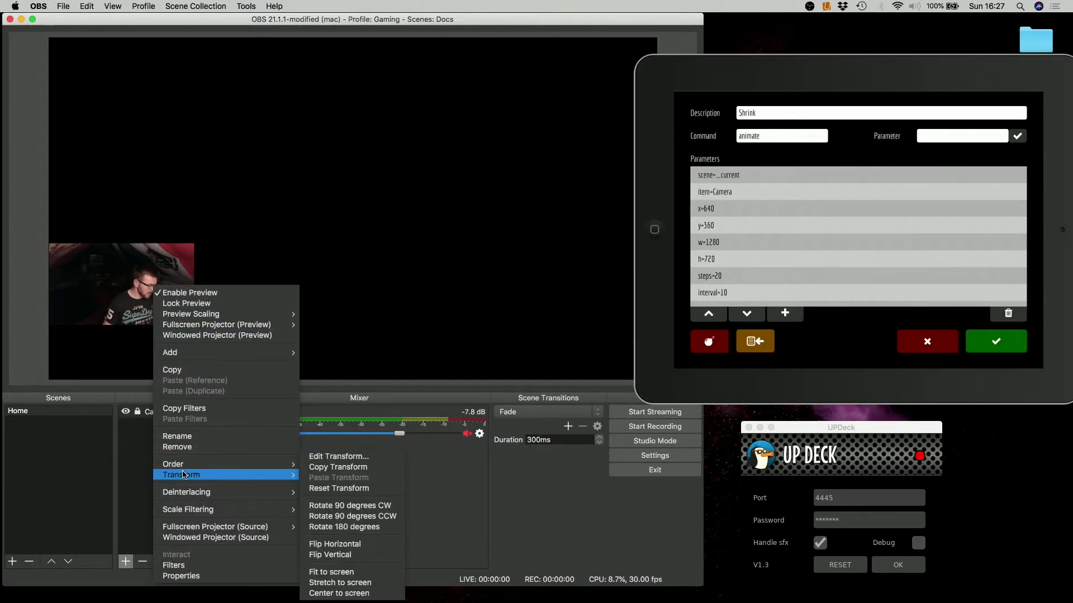
click(337, 456)
drag(352, 191, 763, 413)
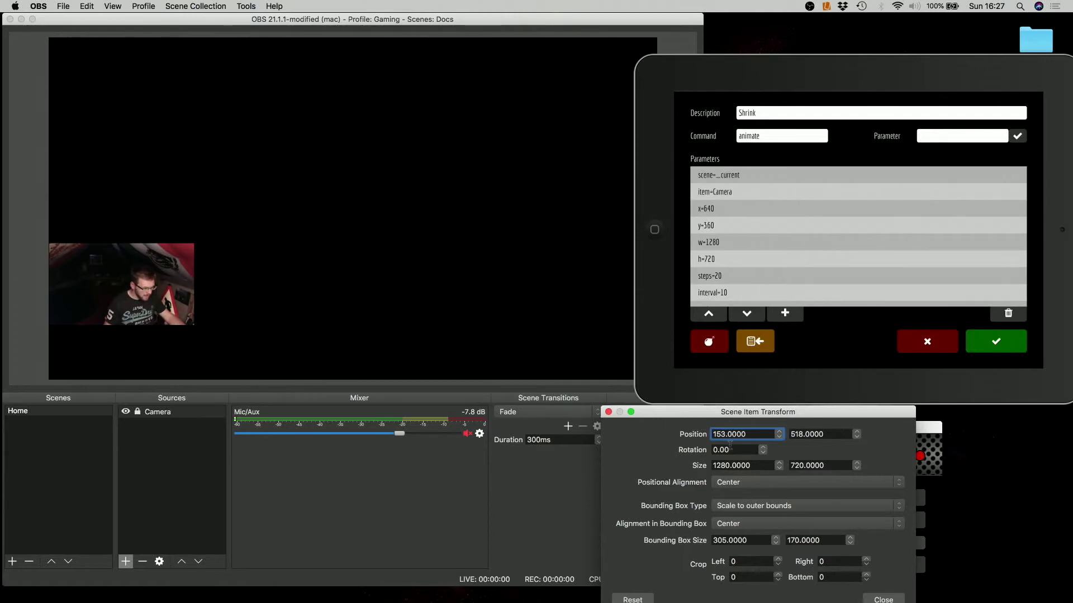